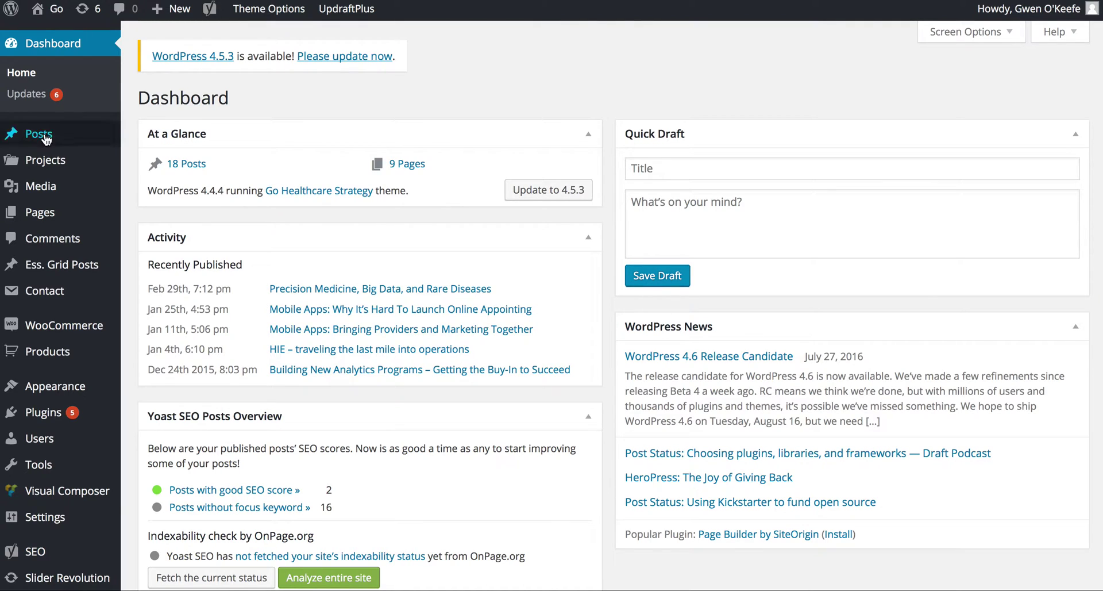
- Open the All Posts list, showing the 18 published posts
{"action": "mouse_move", "coordinate": [46, 138]}
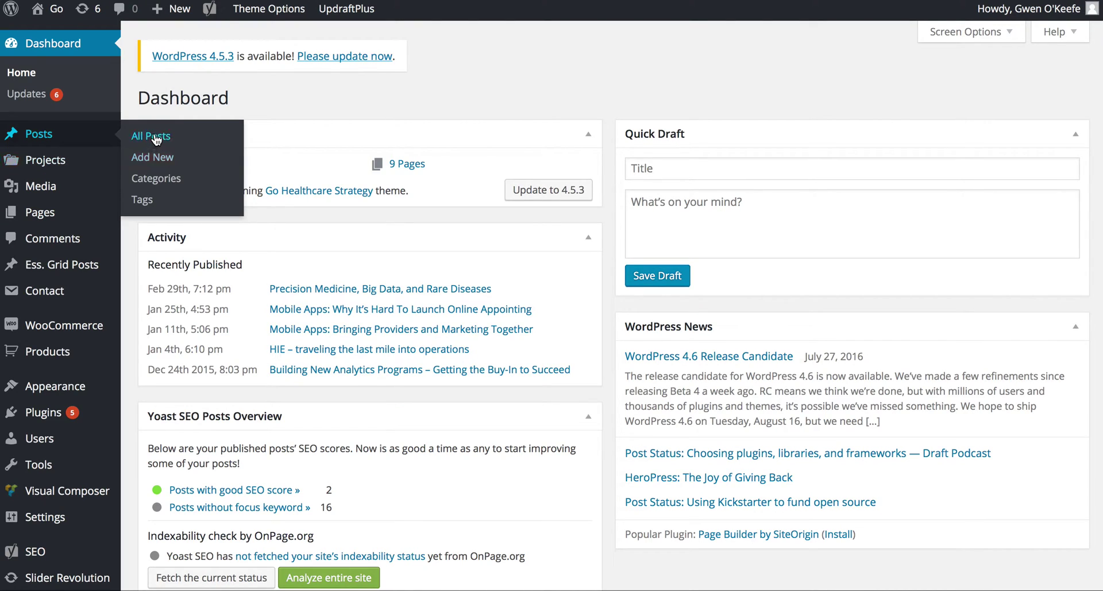
{"action": "left_click", "coordinate": [184, 142]}
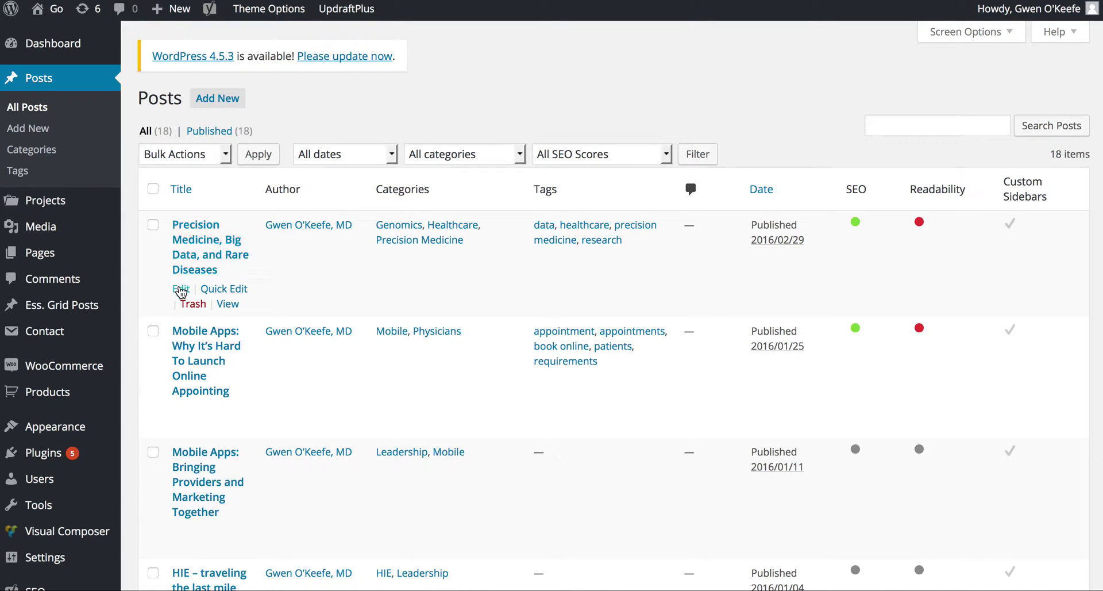
- Open 'Precision Medicine, Big Data, and Rare Diseases' for editing, leaving its title and slug precision-medicine-big-data unchanged
{"action": "left_click", "coordinate": [181, 292]}
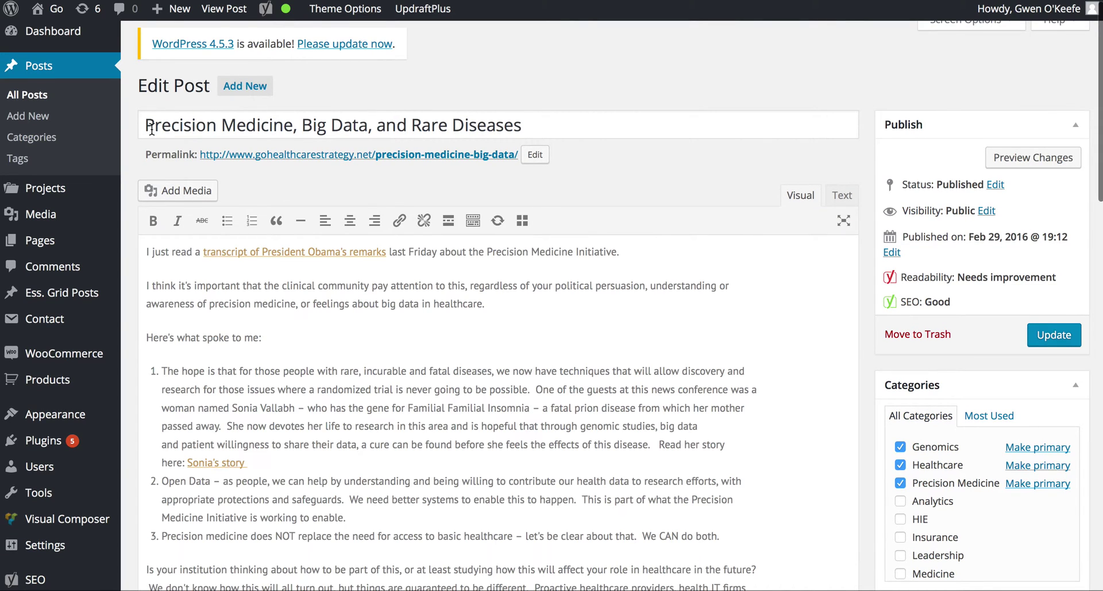
{"action": "triple_click", "coordinate": [152, 129]}
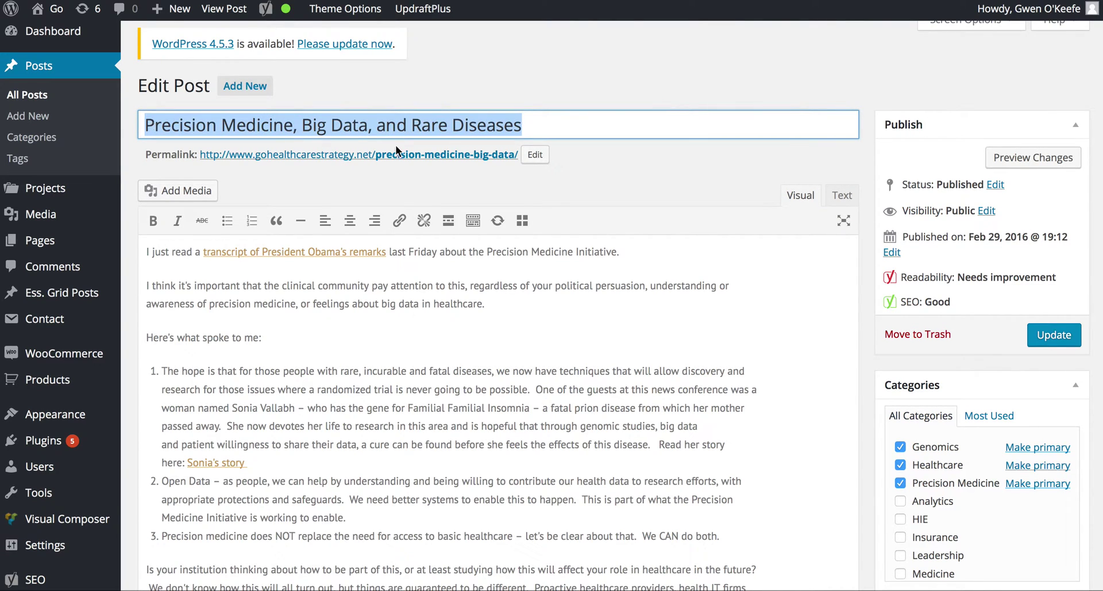
{"action": "left_click", "coordinate": [408, 172]}
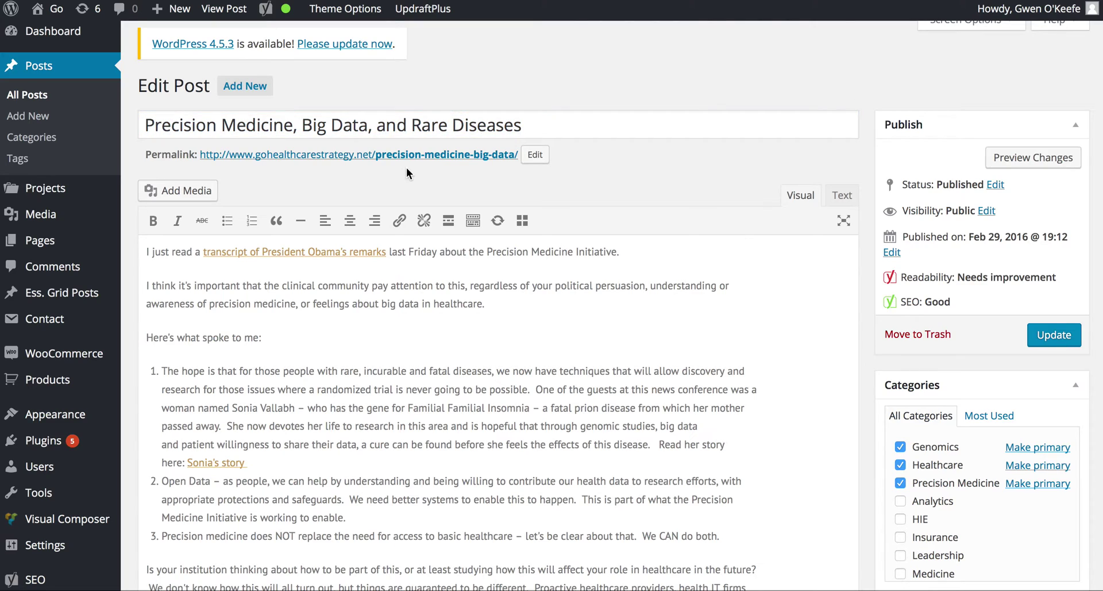
{"action": "left_click", "coordinate": [534, 156]}
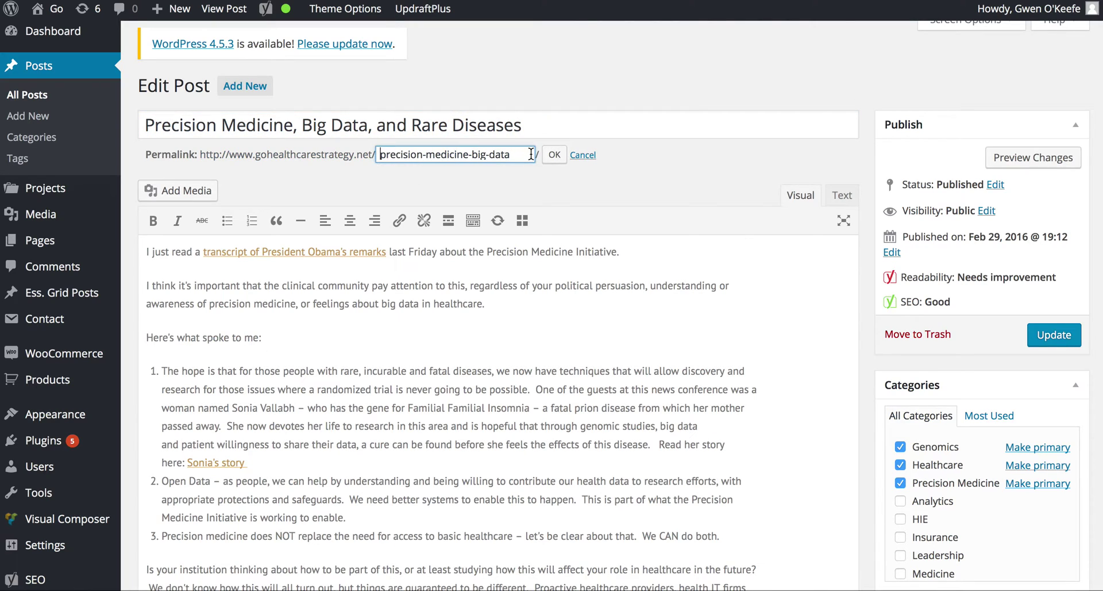
{"action": "left_click", "coordinate": [555, 158]}
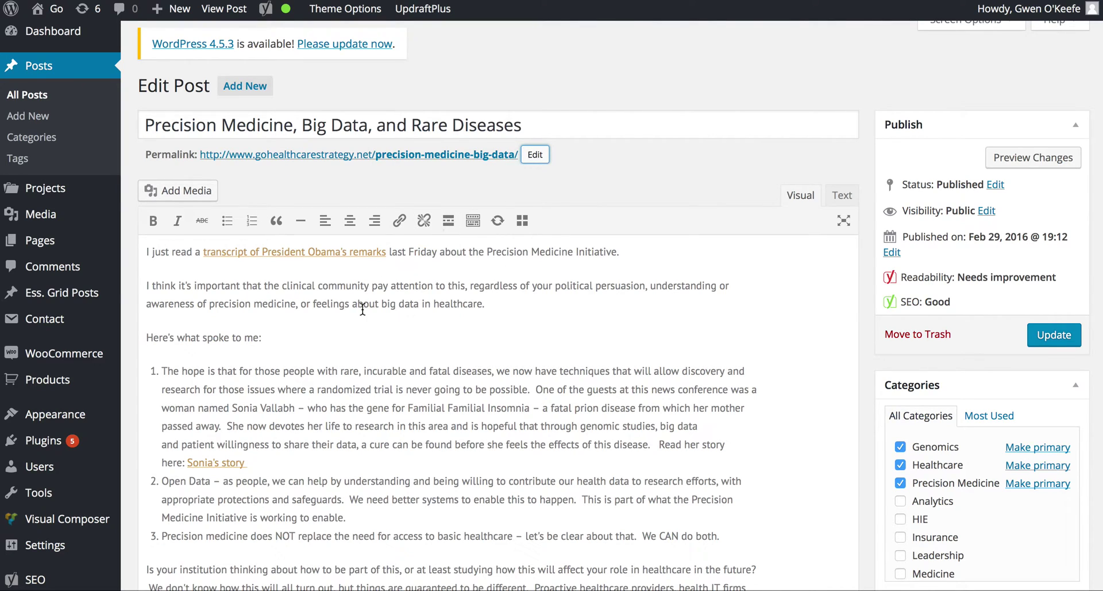
{"action": "scroll", "coordinate": [362, 310], "scroll_direction": "down", "scroll_amount": 3}
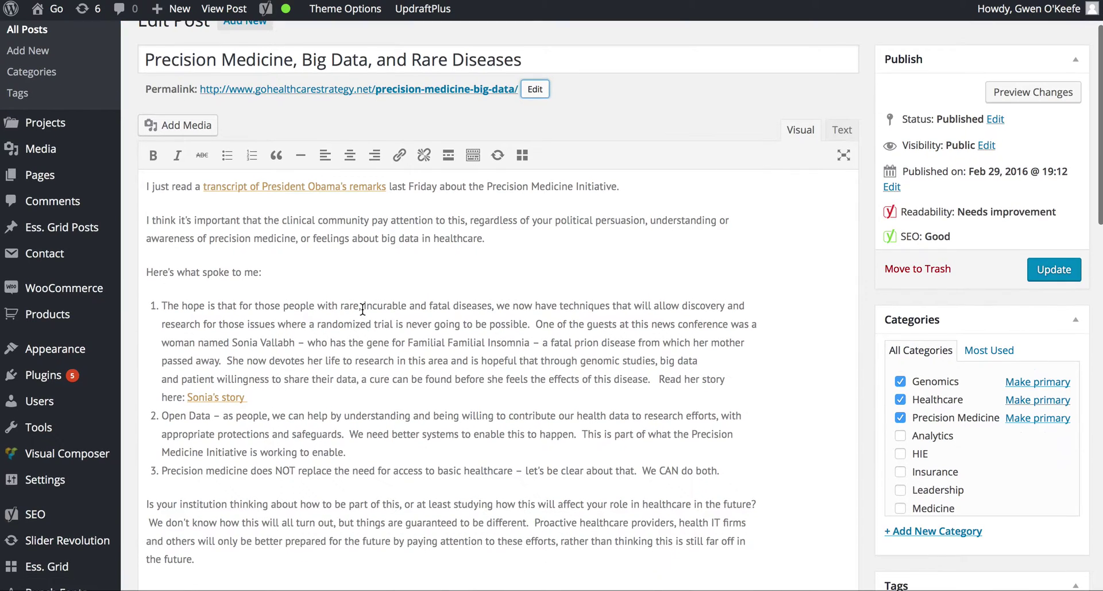
{"action": "scroll", "coordinate": [363, 309], "scroll_direction": "down", "scroll_amount": 2}
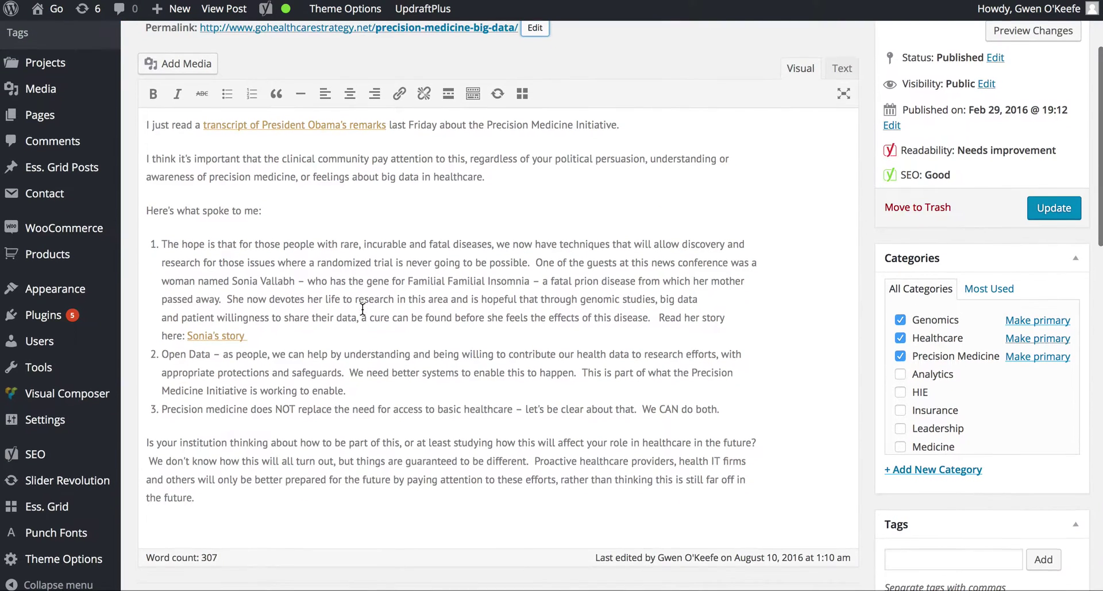
{"action": "triple_click", "coordinate": [394, 239]}
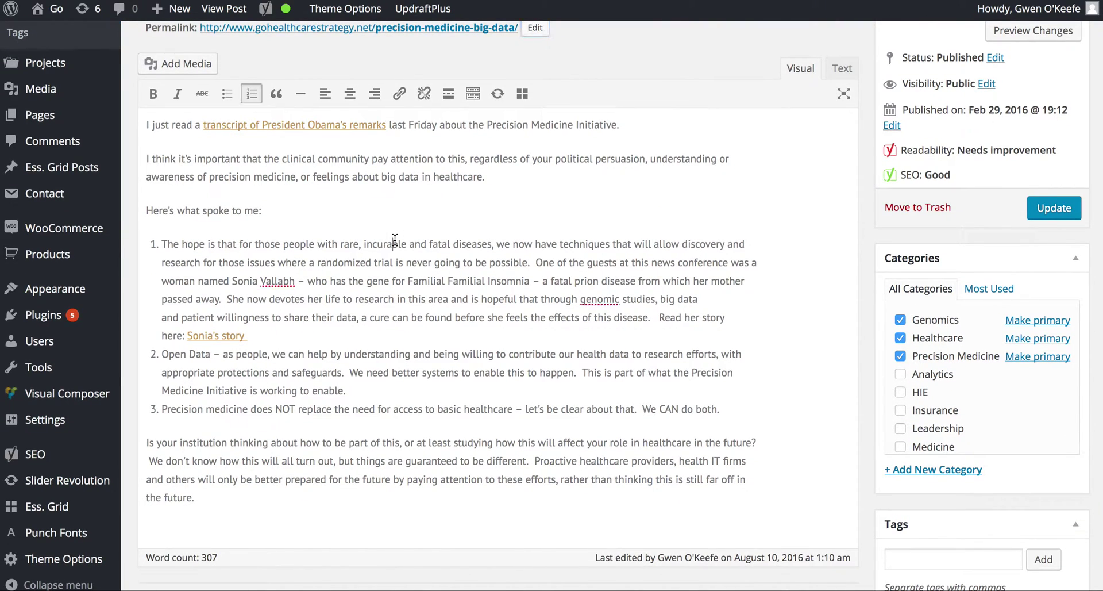
{"action": "left_click", "coordinate": [154, 125]}
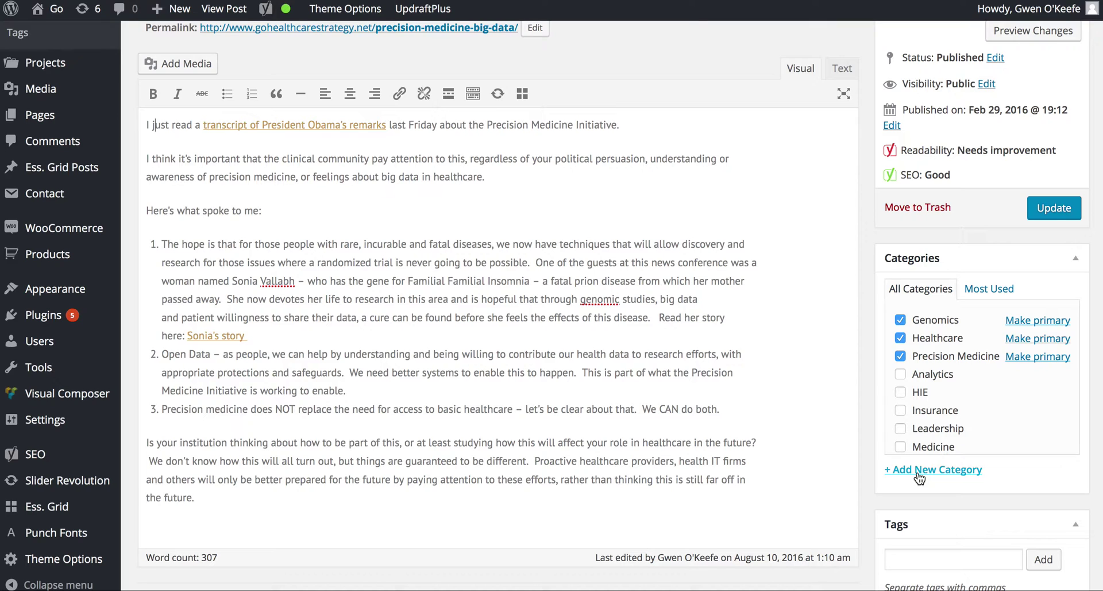
{"action": "scroll", "coordinate": [920, 477], "scroll_direction": "down", "scroll_amount": 3}
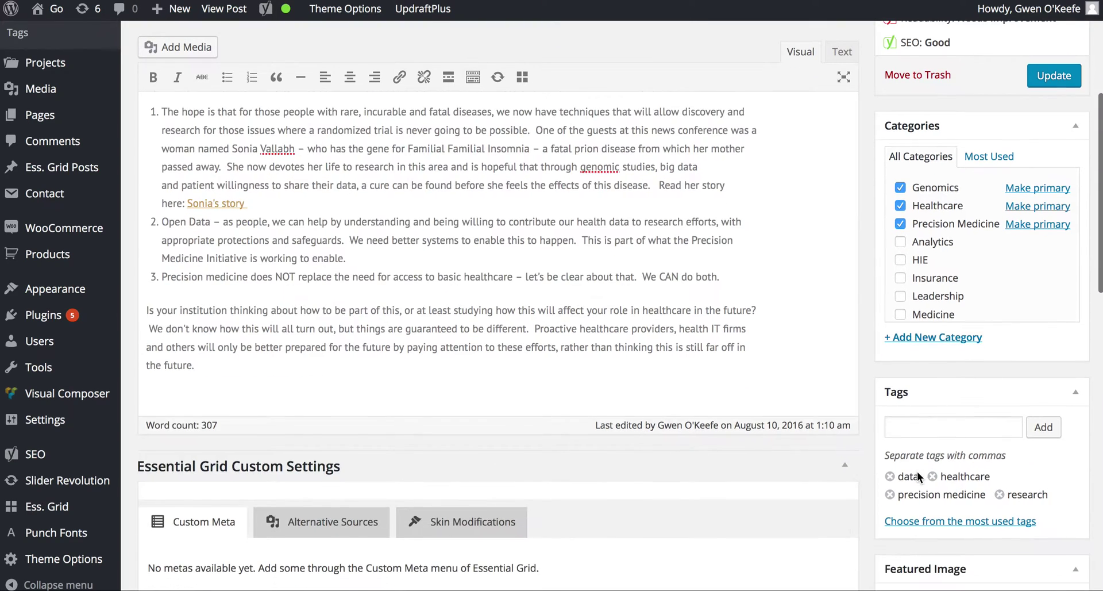
{"action": "left_click", "coordinate": [937, 435]}
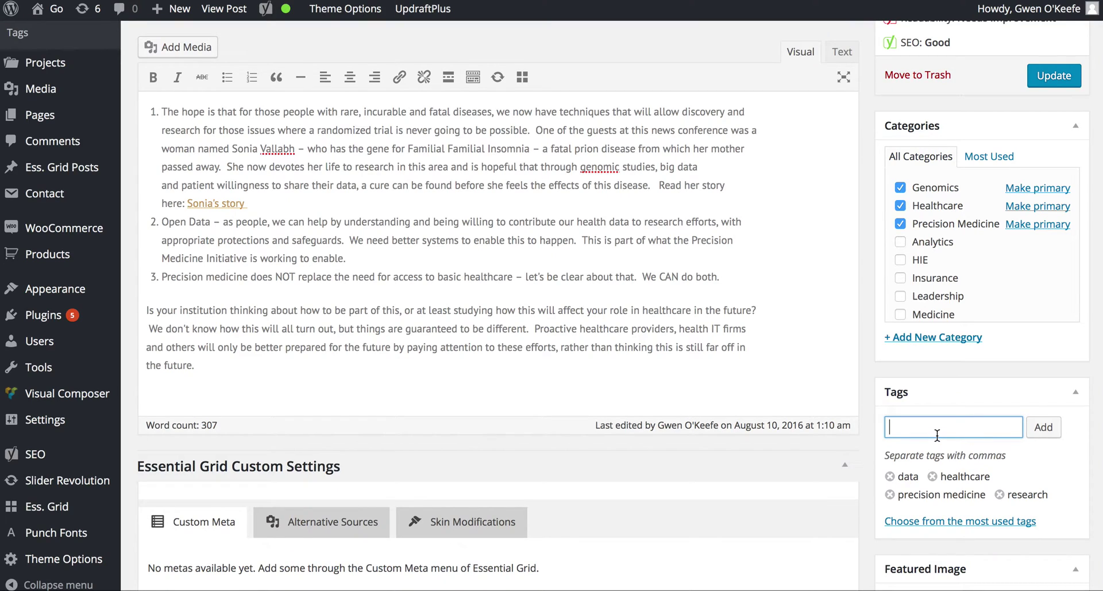
{"action": "scroll", "coordinate": [937, 435], "scroll_direction": "down", "scroll_amount": 3}
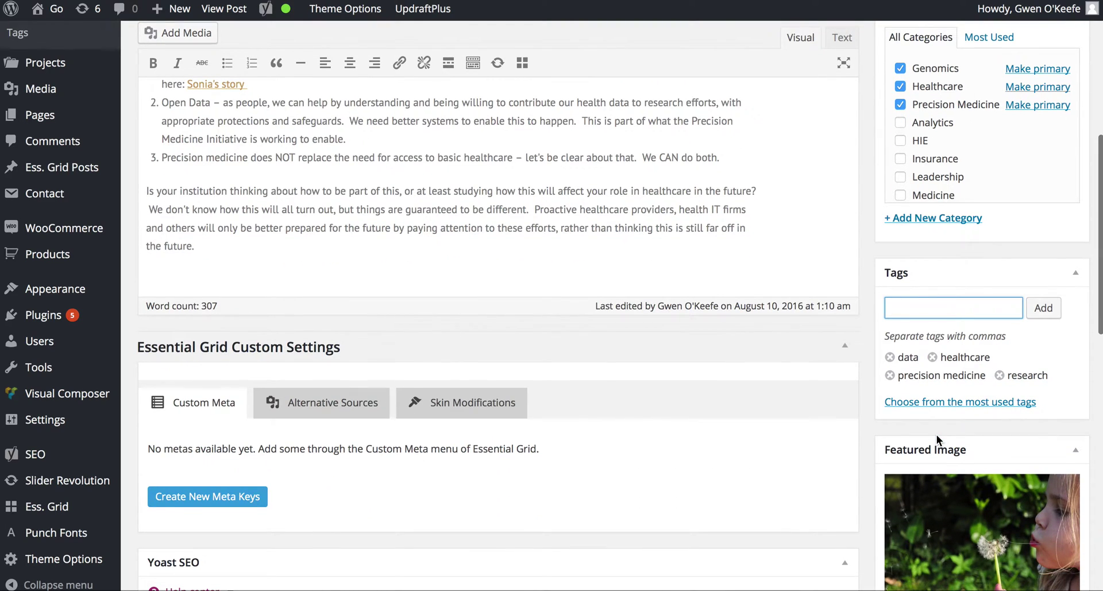
{"action": "scroll", "coordinate": [937, 439], "scroll_direction": "down", "scroll_amount": 1}
{"action": "scroll", "coordinate": [937, 439], "scroll_direction": "down", "scroll_amount": 4}
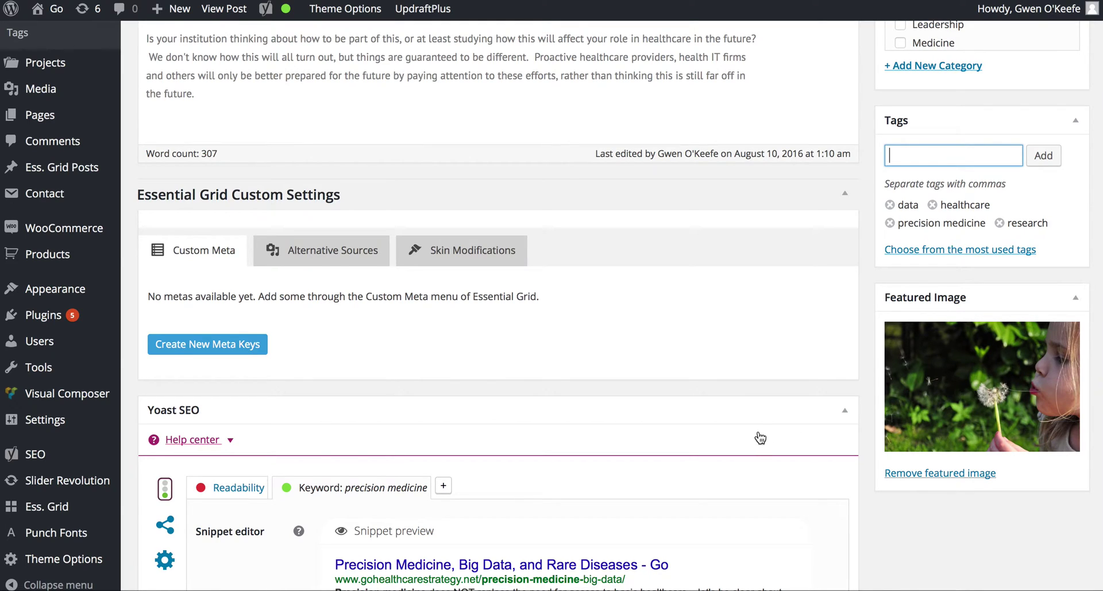
- Open Yoast's snippet editor showing the SEO title, slug precision-medicine-big-data and meta description
{"action": "scroll", "coordinate": [758, 436], "scroll_direction": "down", "scroll_amount": 3}
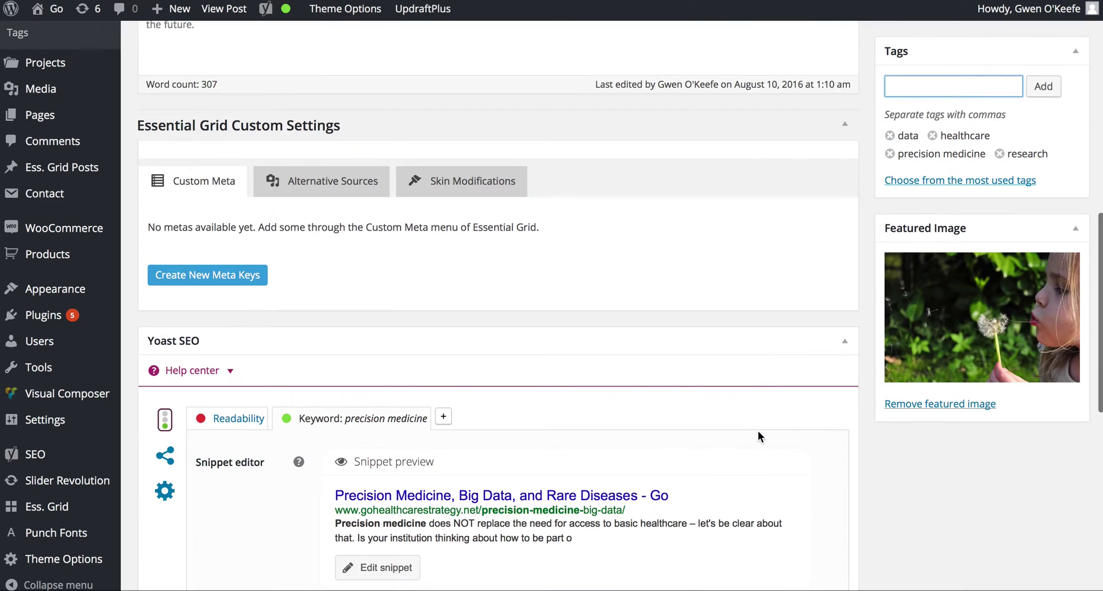
{"action": "scroll", "coordinate": [758, 437], "scroll_direction": "down", "scroll_amount": 2}
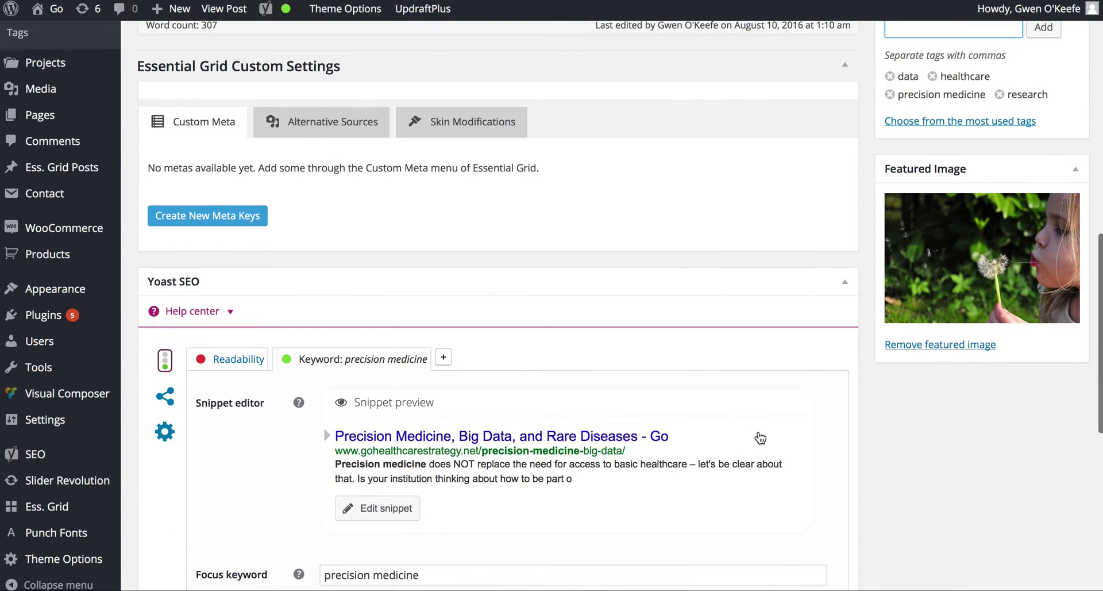
{"action": "scroll", "coordinate": [759, 434], "scroll_direction": "down", "scroll_amount": 6}
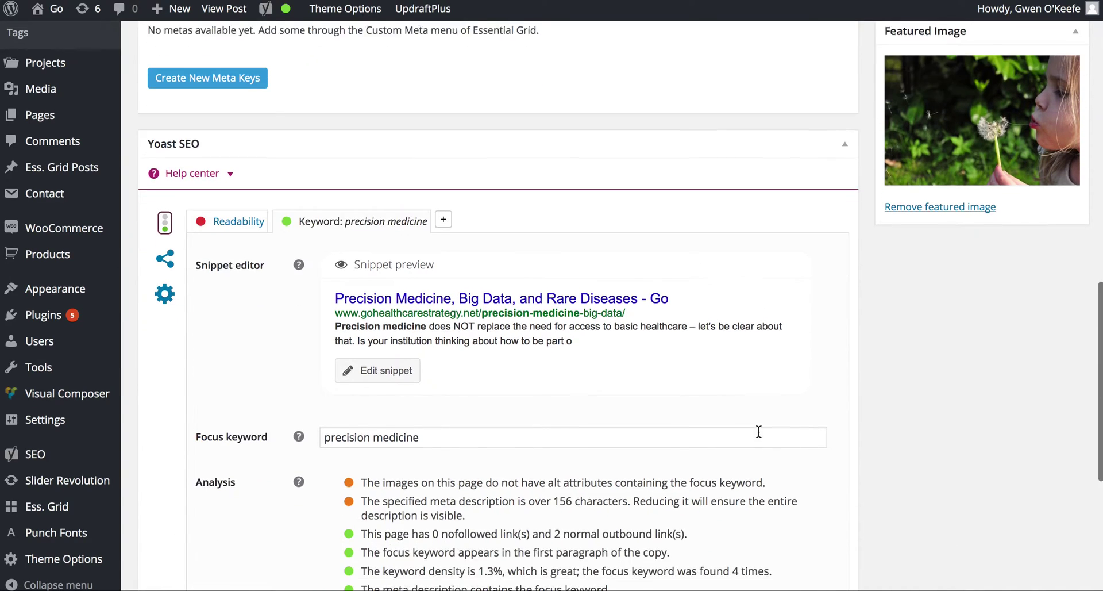
{"action": "scroll", "coordinate": [760, 431], "scroll_direction": "down", "scroll_amount": 2}
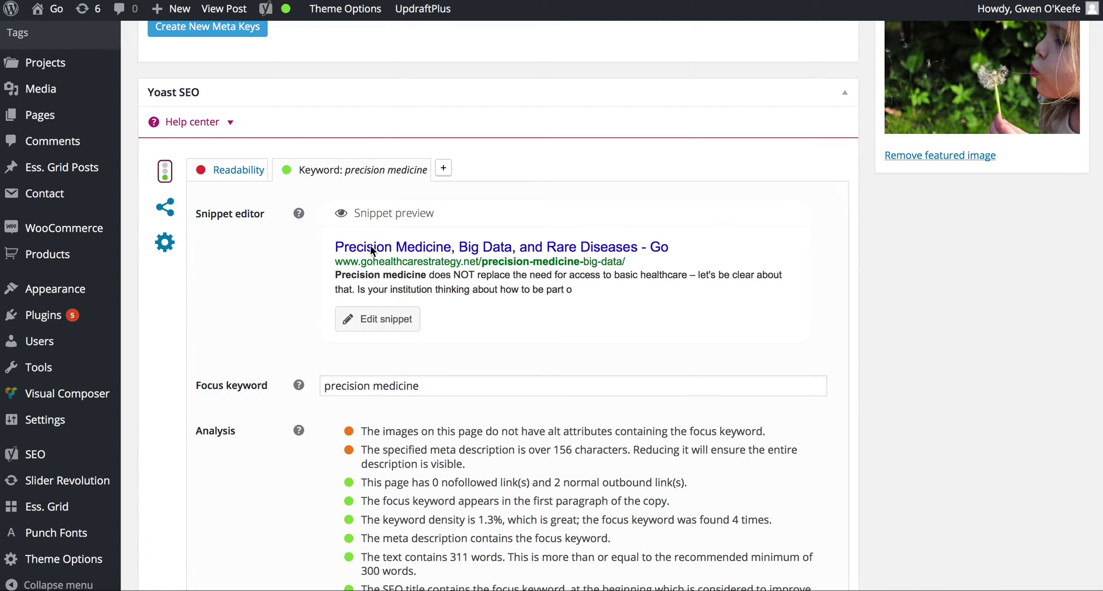
{"action": "scroll", "coordinate": [414, 224], "scroll_direction": "down", "scroll_amount": 1}
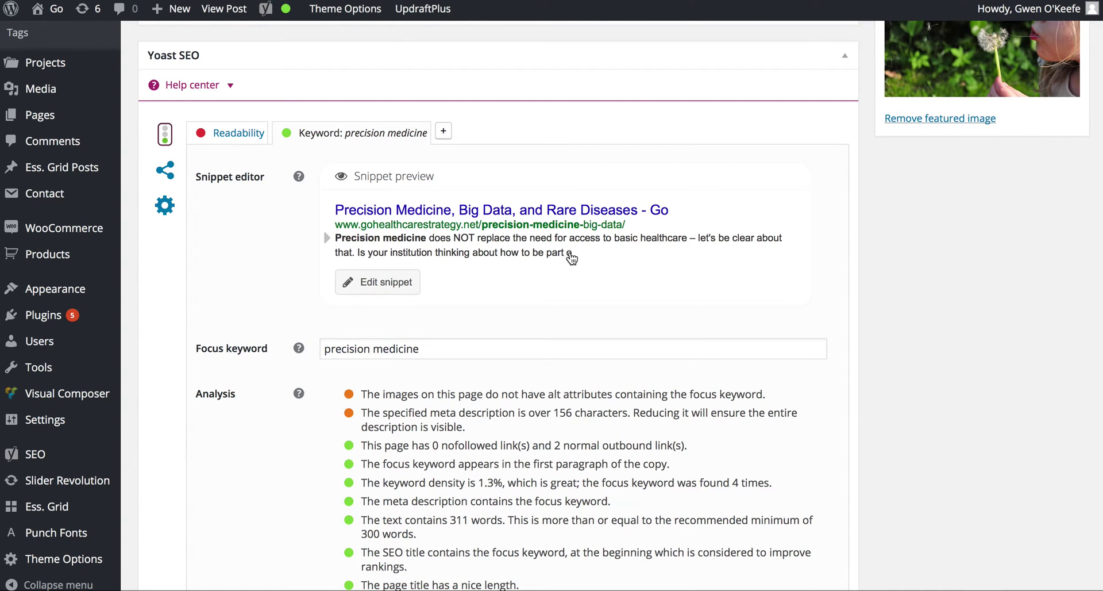
{"action": "left_click", "coordinate": [409, 293]}
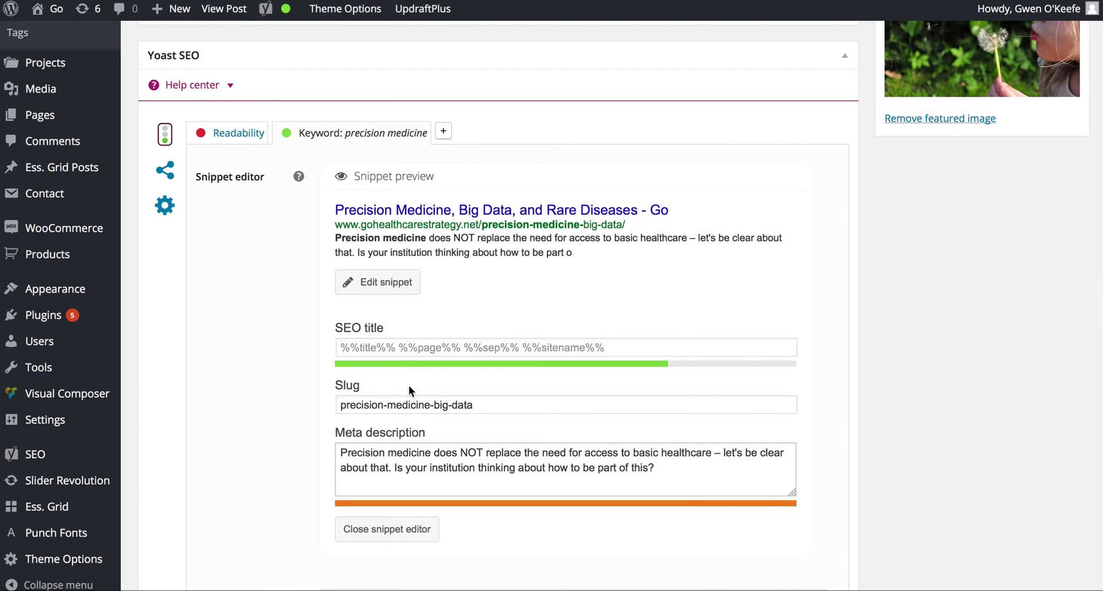
- Delete '– let's be clear about that' from the meta description and close the snippet editor
{"action": "left_click", "coordinate": [390, 467]}
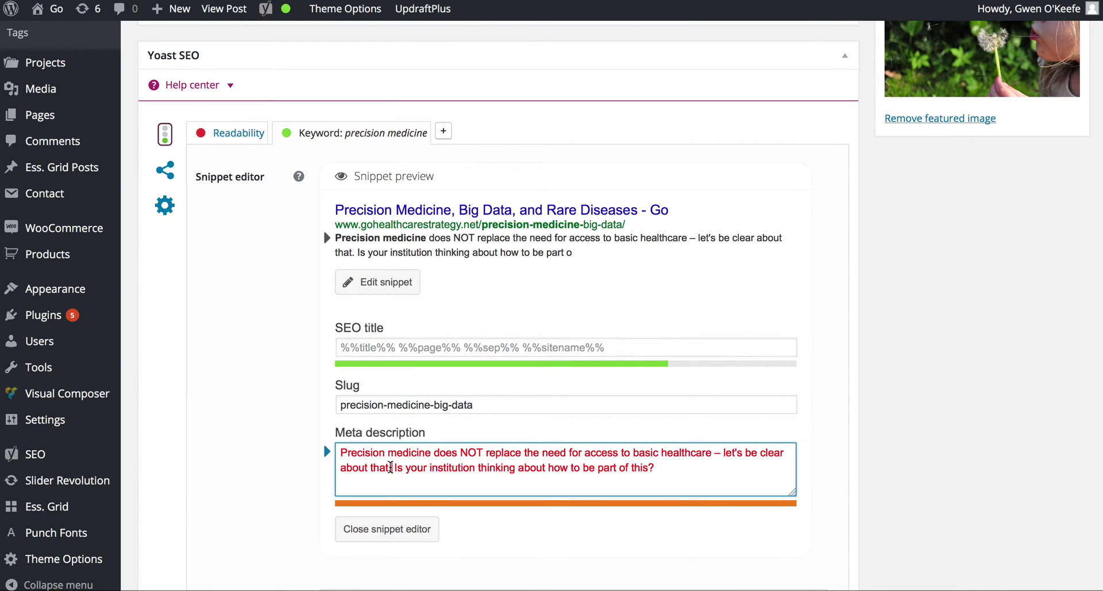
{"action": "key", "text": "BackSpace"}
{"action": "key", "text": "BackSpace"}
{"action": "key", "text": "BackSpace"}
{"action": "key", "text": "BackSpace"}
{"action": "key", "text": "BackSpace"}
{"action": "key", "text": "BackSpace"}
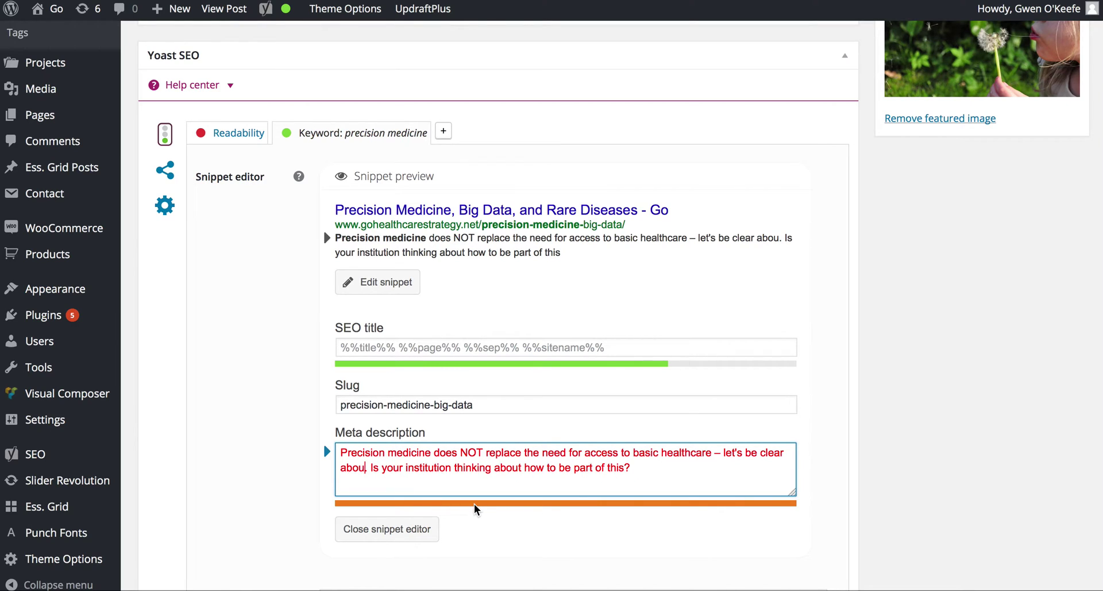
{"action": "key", "text": "BackSpace"}
{"action": "key", "text": "BackSpace"}
{"action": "key", "text": "BackSpace"}
{"action": "key", "text": "BackSpace"}
{"action": "key", "text": "BackSpace"}
{"action": "key", "text": "BackSpace"}
{"action": "key", "text": "BackSpace"}
{"action": "key", "text": "BackSpace"}
{"action": "key", "text": "BackSpace"}
{"action": "key", "text": "BackSpace"}
{"action": "key", "text": "BackSpace"}
{"action": "key", "text": "BackSpace"}
{"action": "key", "text": "BackSpace"}
{"action": "key", "text": "BackSpace"}
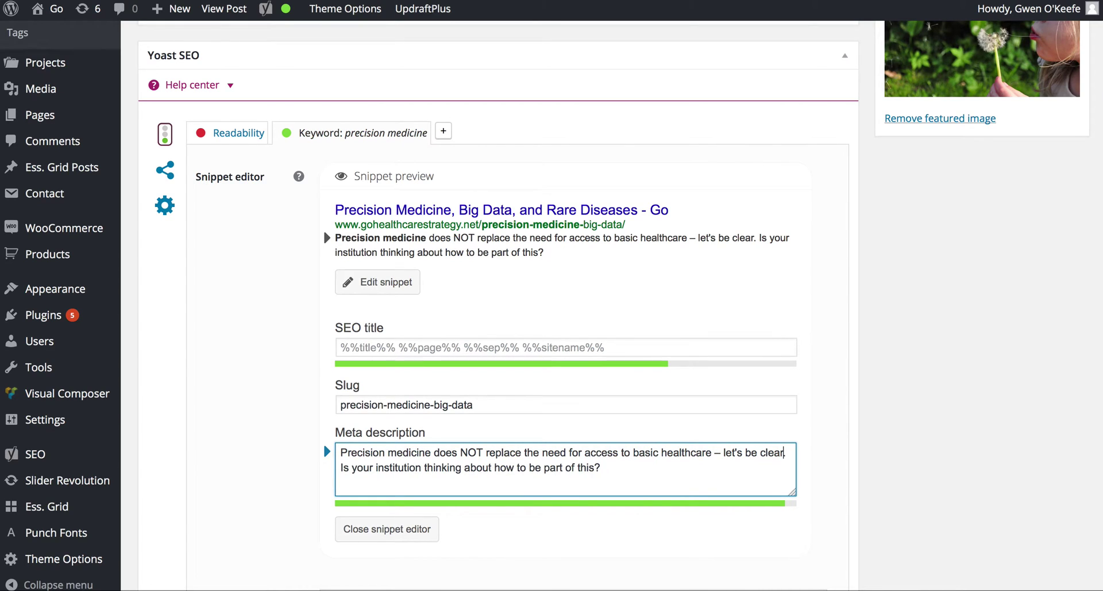
{"action": "key", "text": "BackSpace"}
{"action": "key", "text": "BackSpace"}
{"action": "key", "text": "BackSpace"}
{"action": "key", "text": "BackSpace"}
{"action": "key", "text": "BackSpace"}
{"action": "key", "text": "BackSpace"}
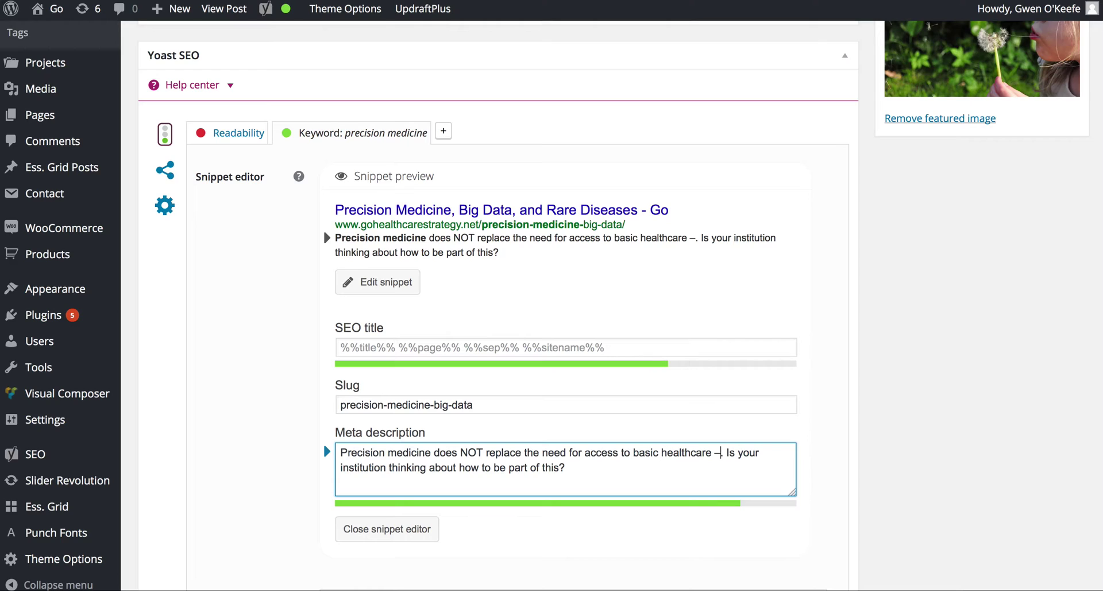
{"action": "key", "text": "BackSpace"}
{"action": "key", "text": "BackSpace"}
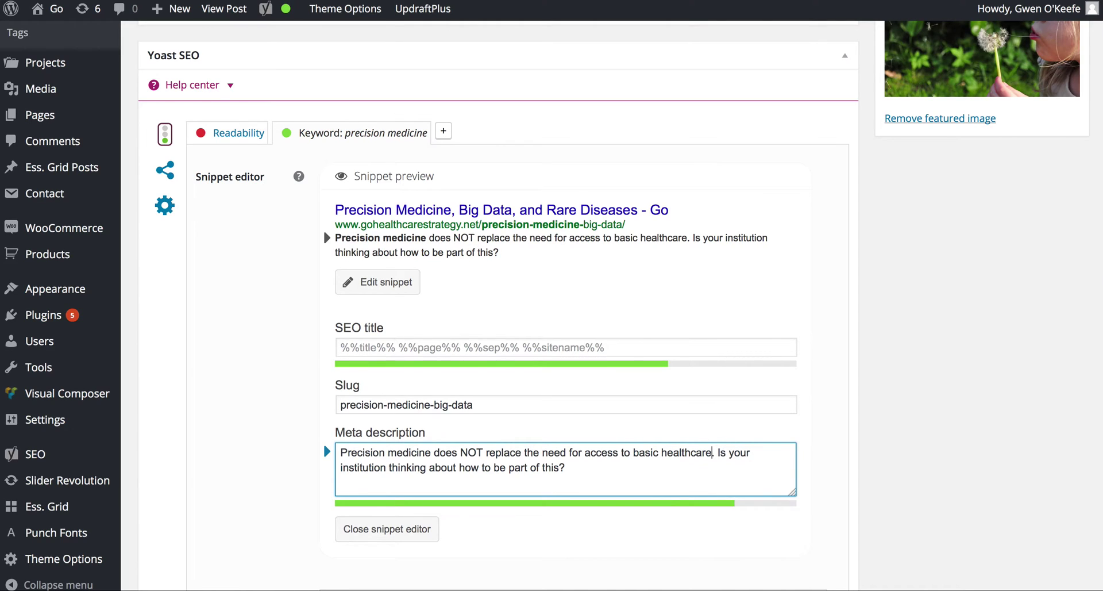
{"action": "left_click", "coordinate": [384, 530]}
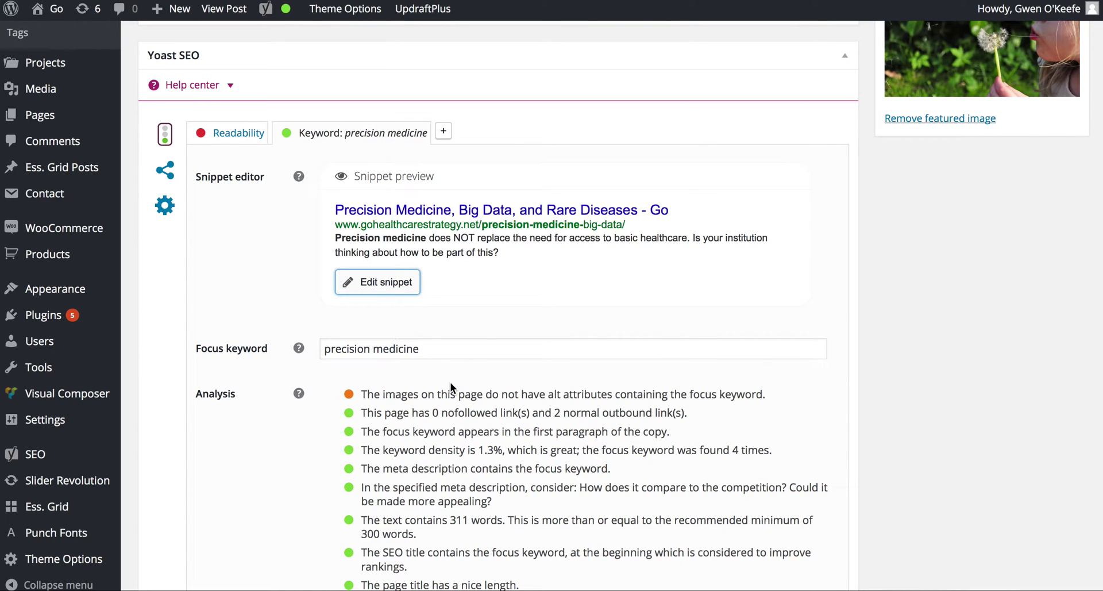
{"action": "scroll", "coordinate": [451, 387], "scroll_direction": "down", "scroll_amount": 2}
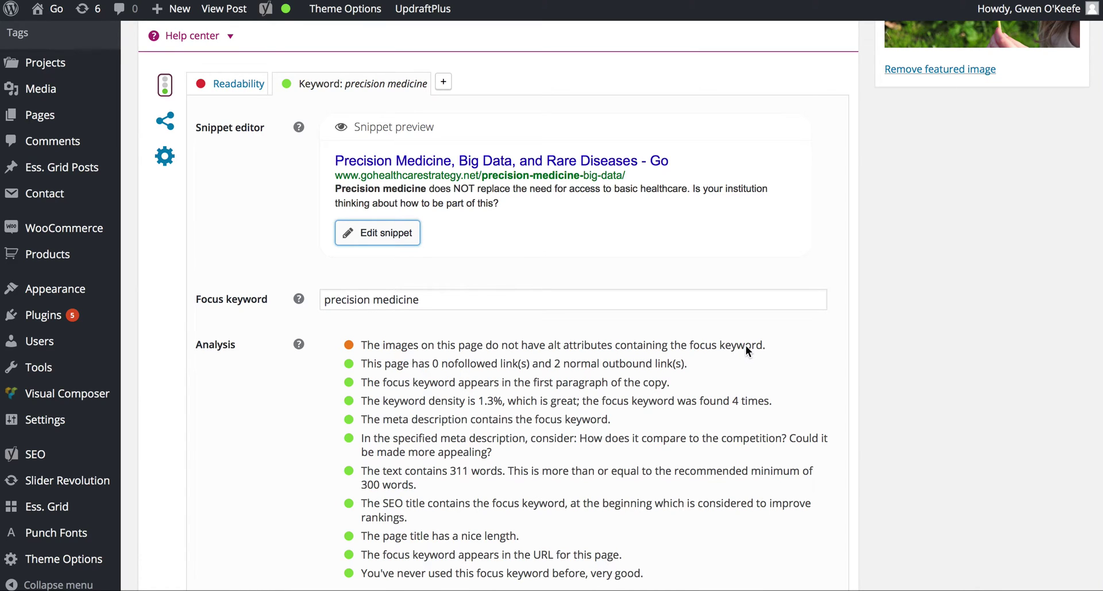
{"action": "scroll", "coordinate": [745, 345], "scroll_direction": "up", "scroll_amount": 1}
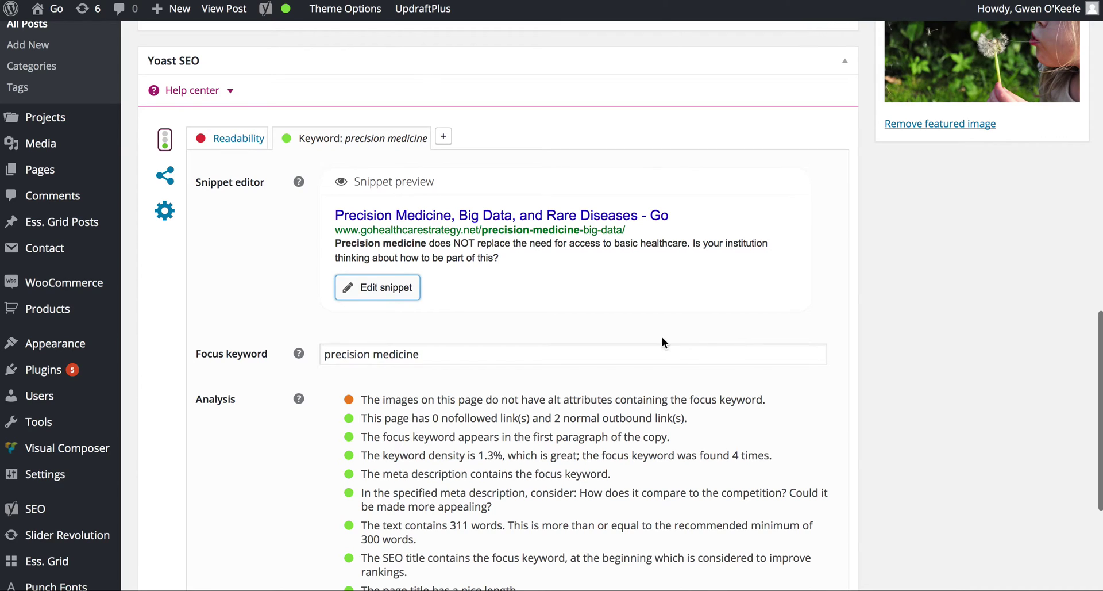
{"action": "scroll", "coordinate": [662, 338], "scroll_direction": "up", "scroll_amount": 2}
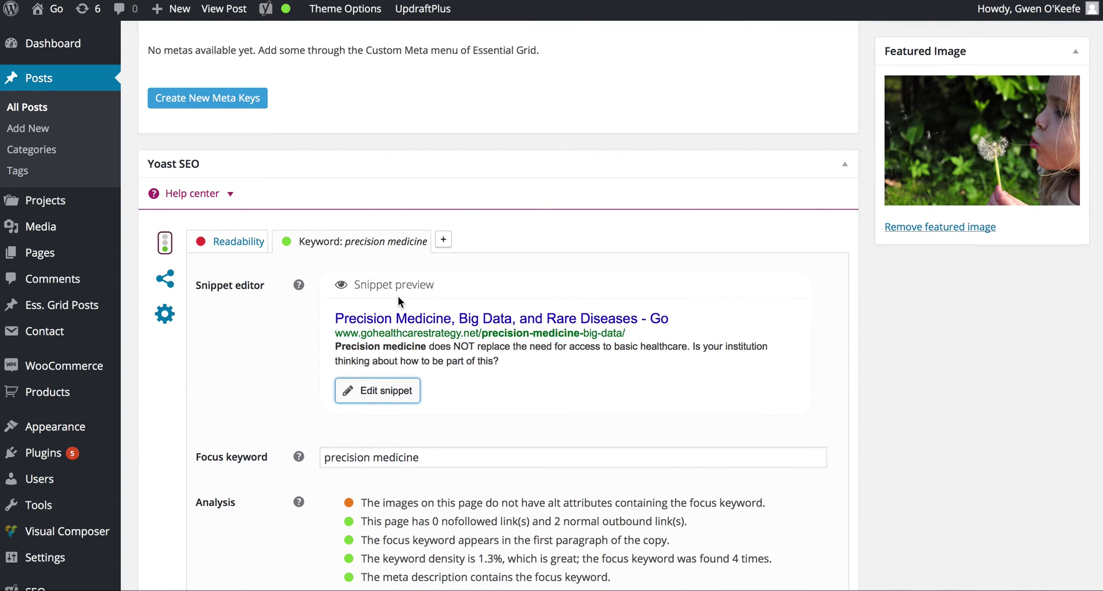
{"action": "scroll", "coordinate": [397, 295], "scroll_direction": "up", "scroll_amount": 10}
{"action": "scroll", "coordinate": [399, 297], "scroll_direction": "up", "scroll_amount": 5}
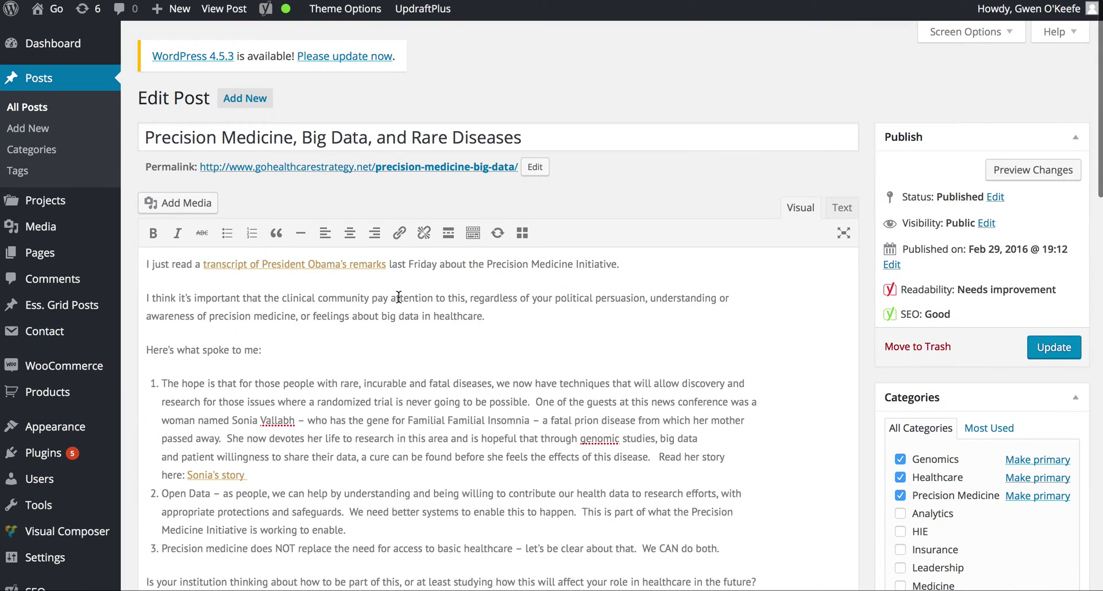
{"action": "triple_click", "coordinate": [307, 138]}
{"action": "key", "text": "ctrl+c"}
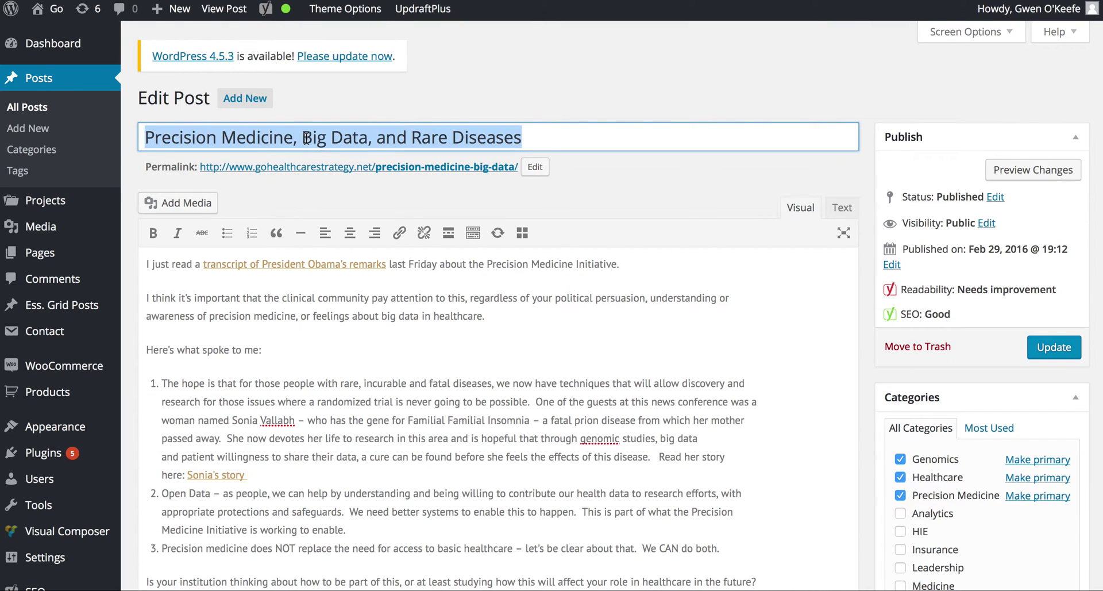
{"action": "scroll", "coordinate": [379, 410], "scroll_direction": "down", "scroll_amount": 3}
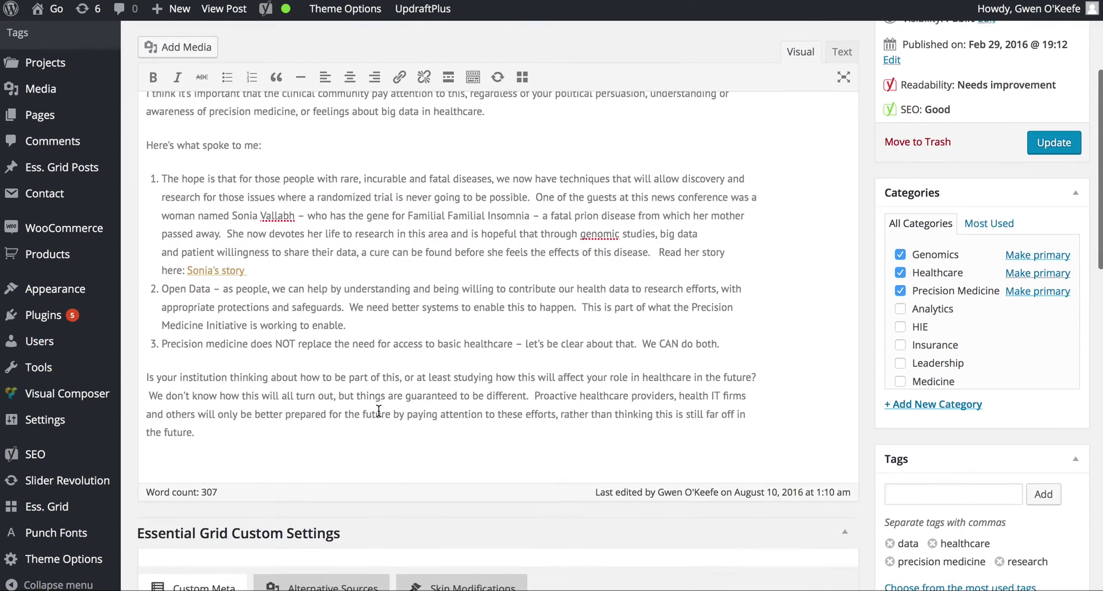
{"action": "scroll", "coordinate": [378, 410], "scroll_direction": "down", "scroll_amount": 7}
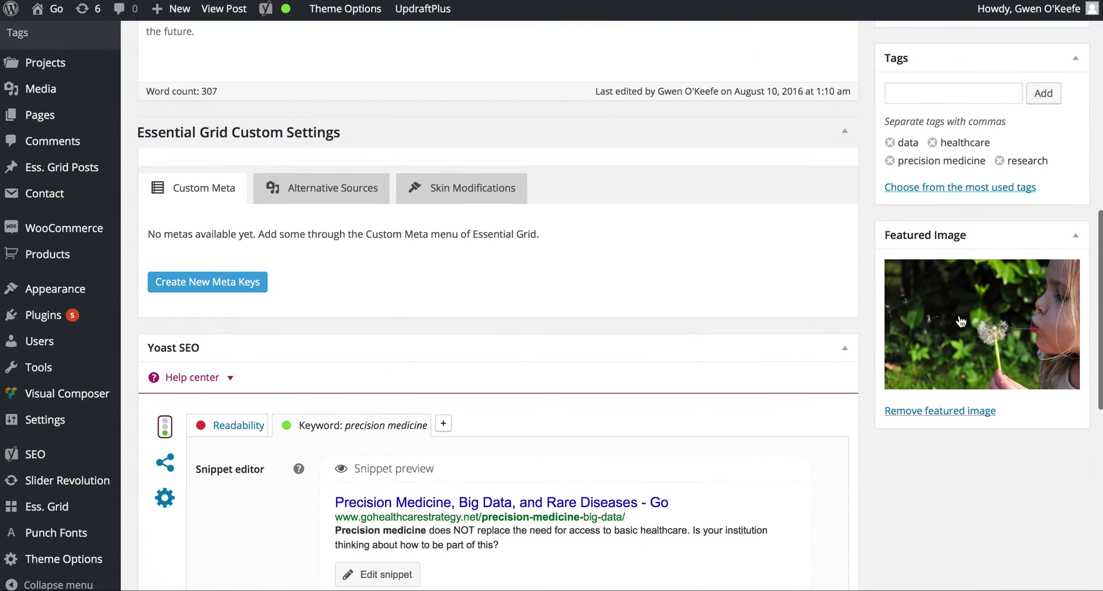
{"action": "left_click", "coordinate": [975, 319]}
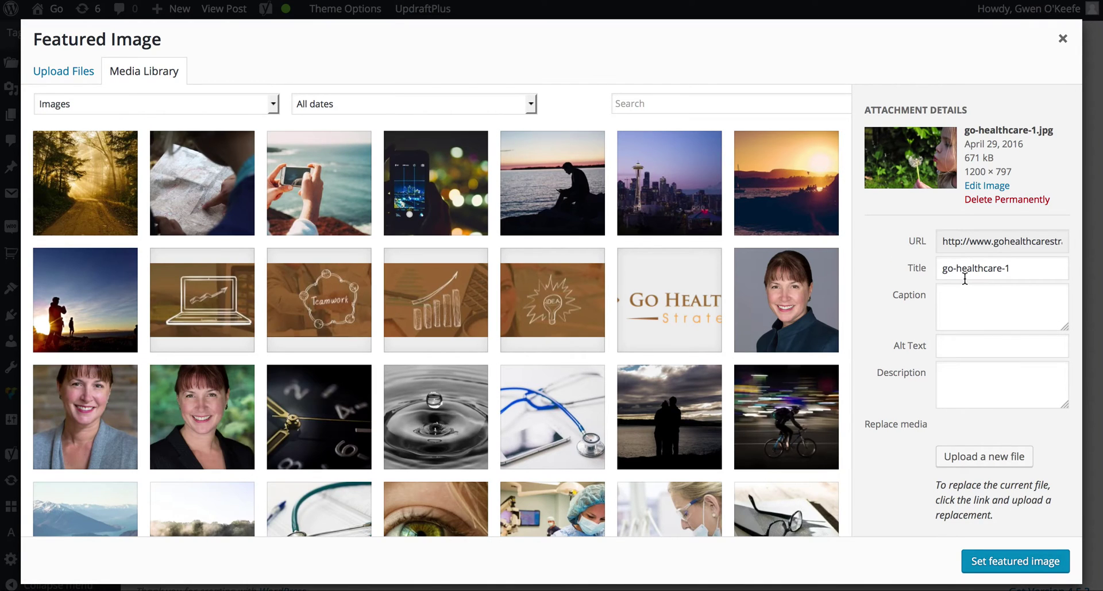
- Give go-healthcare-1.jpg title and alt text 'Big Data, and Rare Diseases', description the full post title, keeping it featured
{"action": "triple_click", "coordinate": [970, 270]}
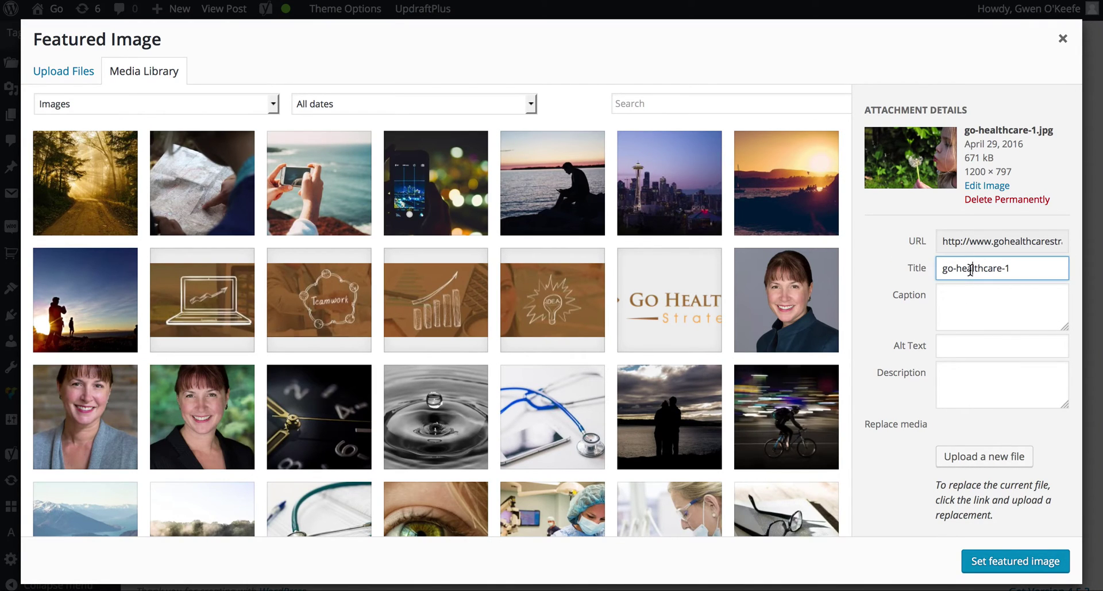
{"action": "type", "text": "Big Data, and Rare Diseases"}
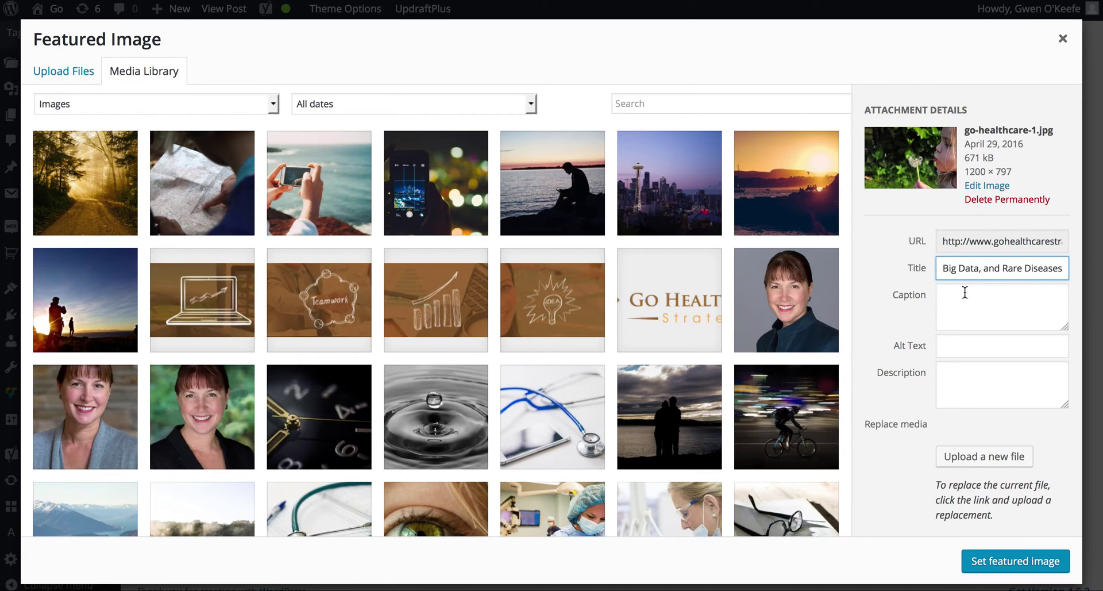
{"action": "left_click", "coordinate": [952, 346]}
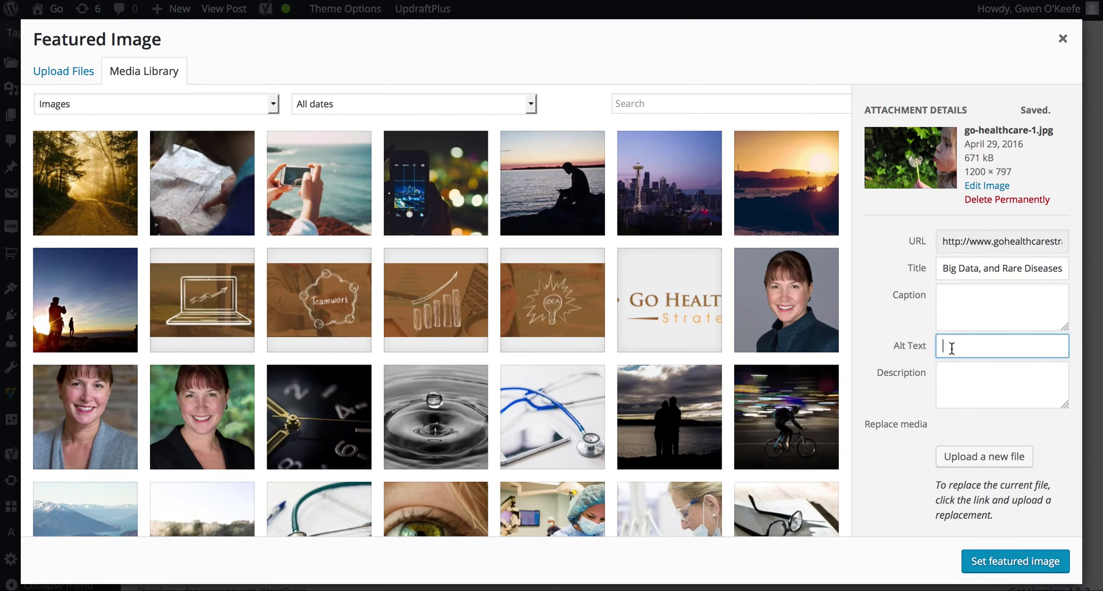
{"action": "type", "text": "Big Data, and Rare Diseases"}
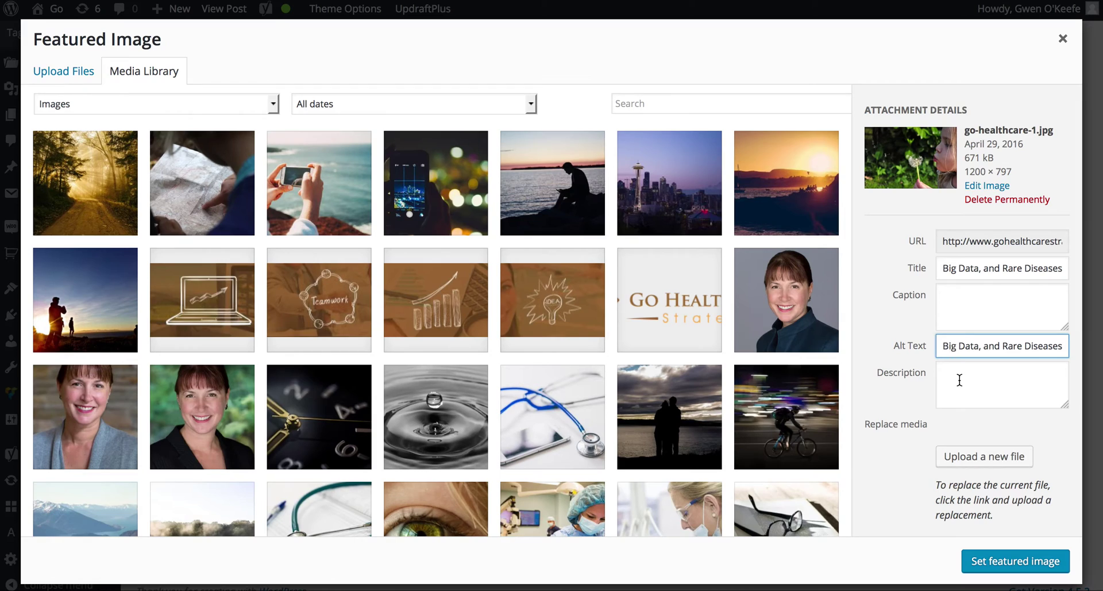
{"action": "left_click", "coordinate": [959, 380]}
{"action": "key", "text": "ctrl+v"}
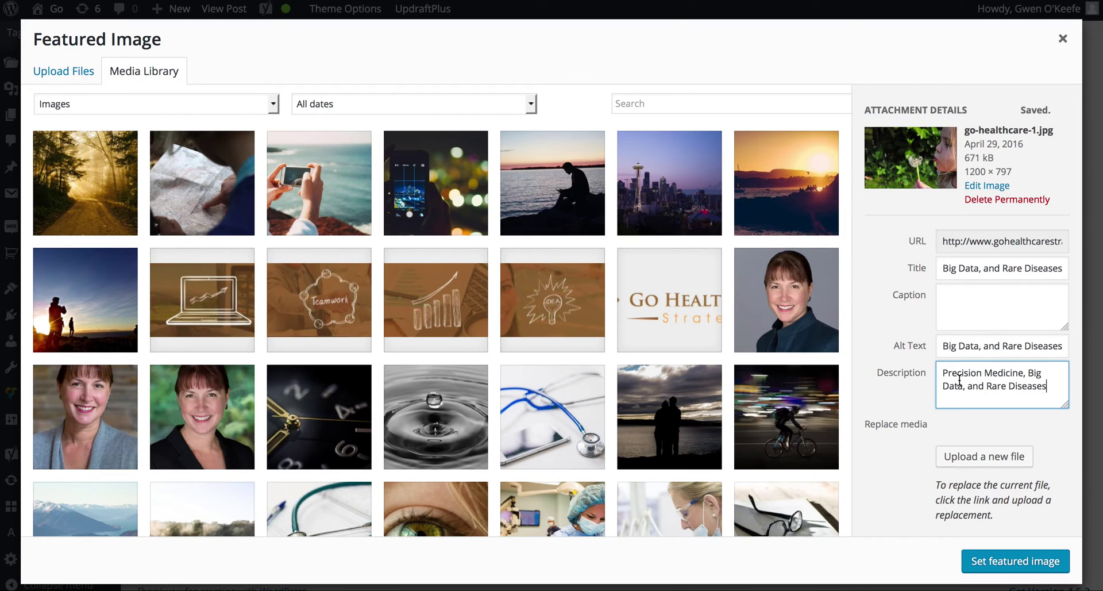
{"action": "left_click", "coordinate": [985, 565]}
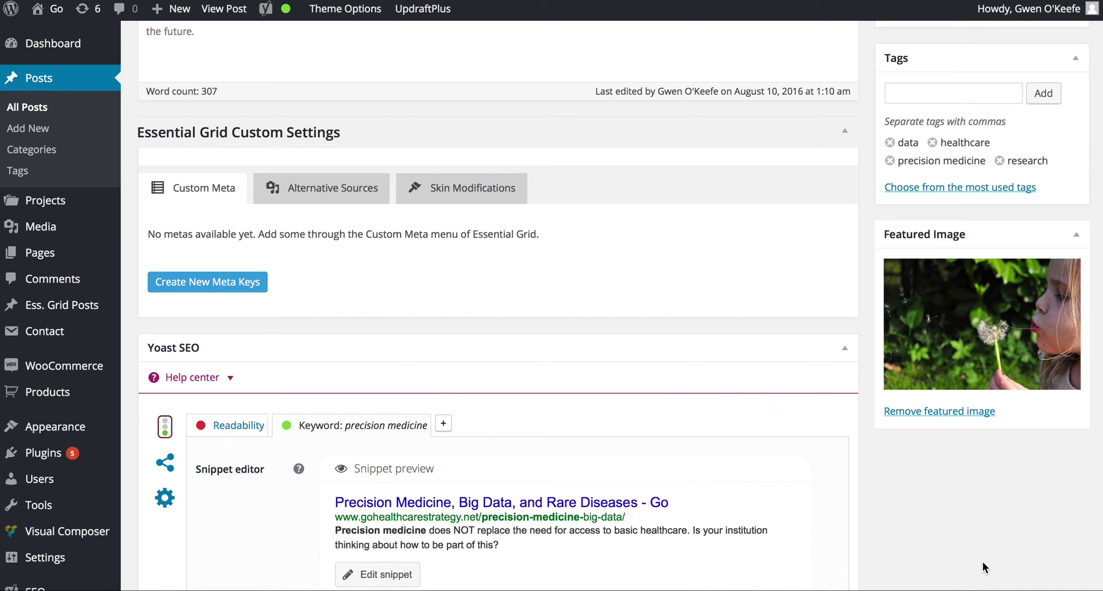
{"action": "scroll", "coordinate": [983, 561], "scroll_direction": "down", "scroll_amount": 5}
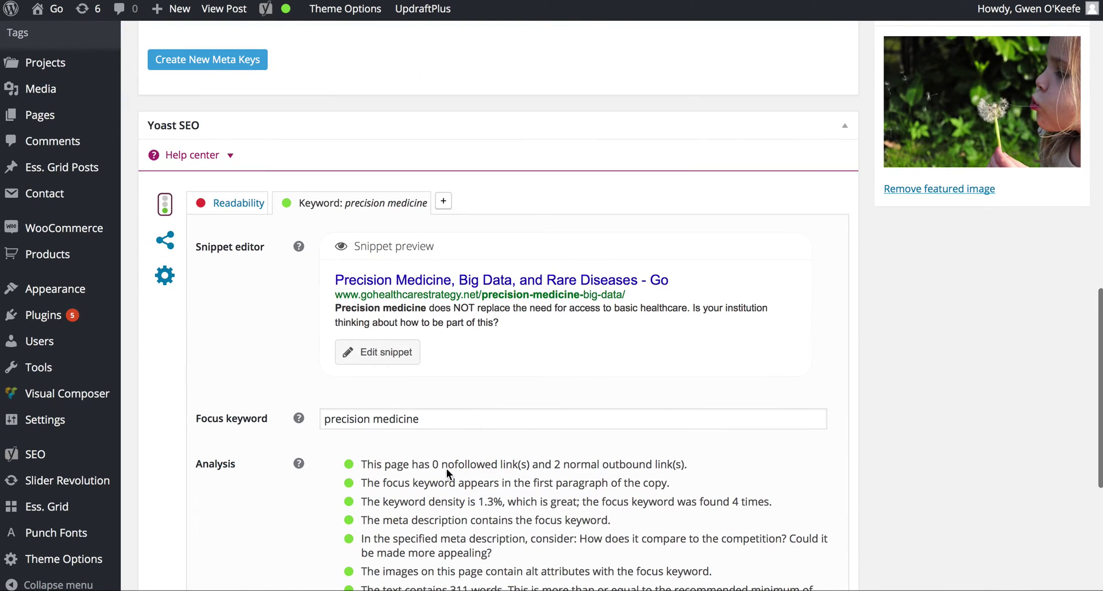
{"action": "scroll", "coordinate": [483, 469], "scroll_direction": "down", "scroll_amount": 2}
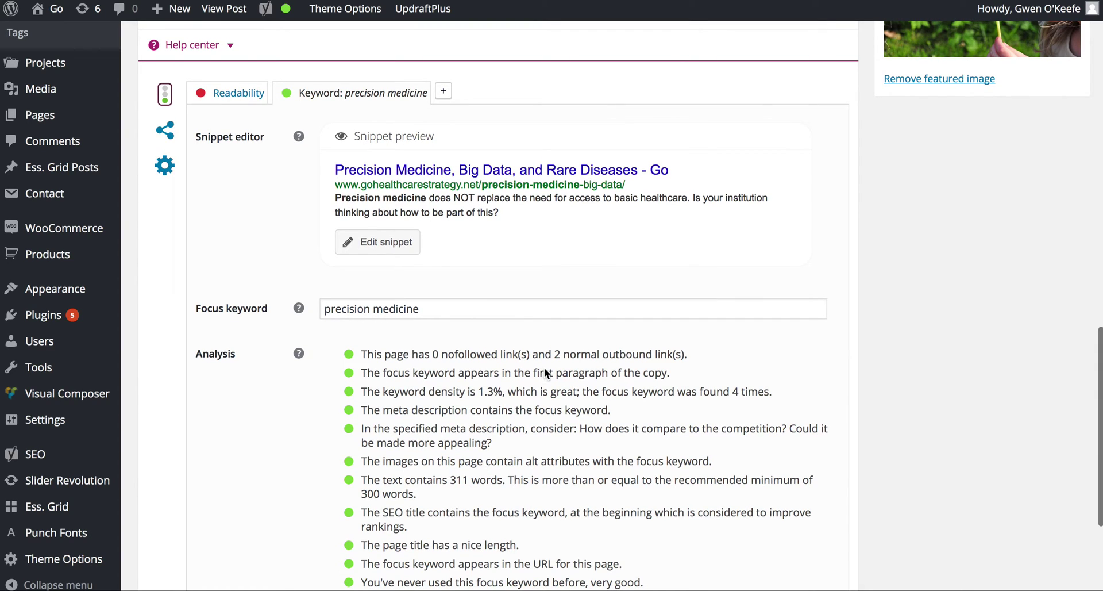
{"action": "scroll", "coordinate": [544, 368], "scroll_direction": "up", "scroll_amount": 2}
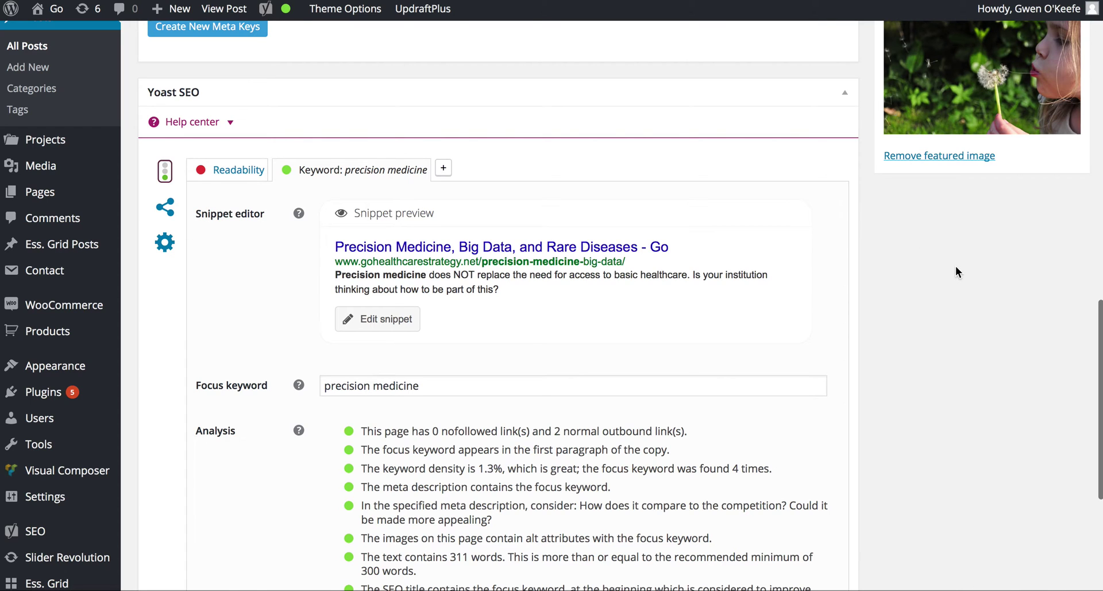
{"action": "scroll", "coordinate": [956, 267], "scroll_direction": "down", "scroll_amount": 5}
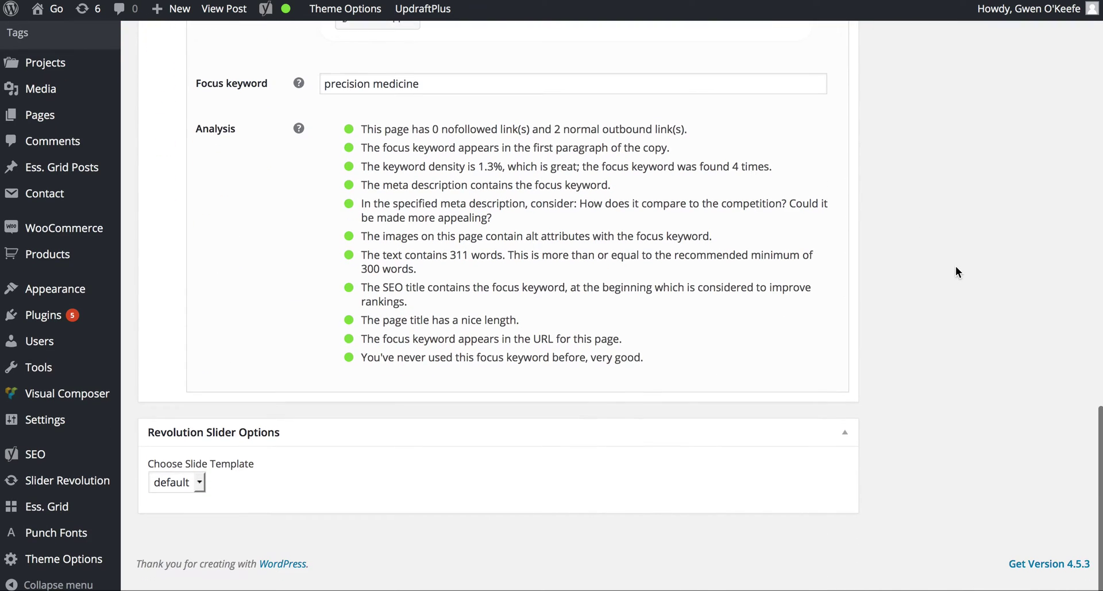
{"action": "scroll", "coordinate": [956, 266], "scroll_direction": "up", "scroll_amount": 12}
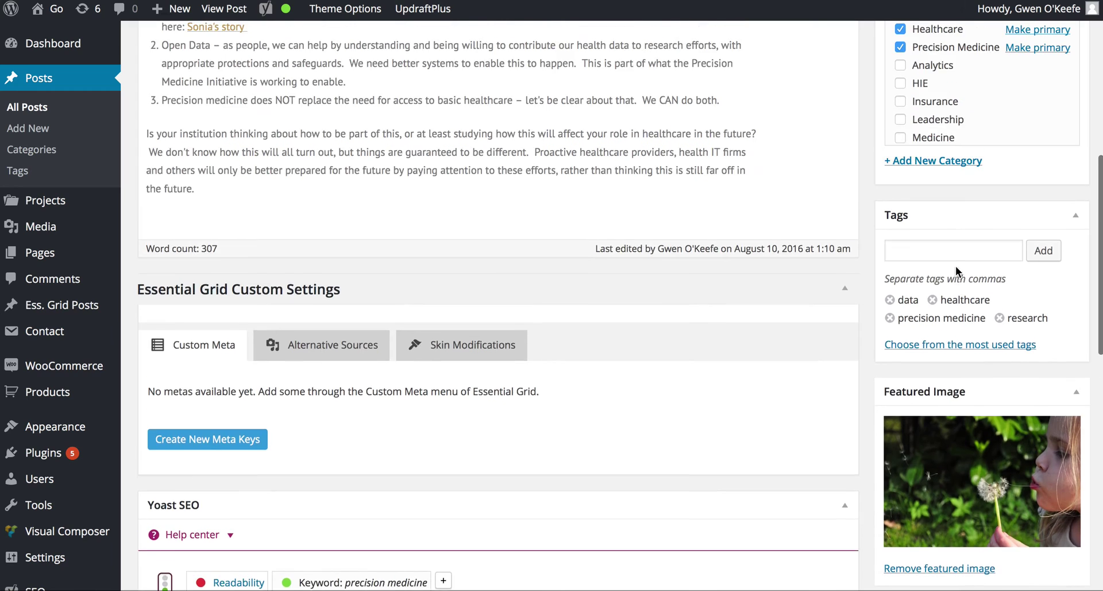
{"action": "scroll", "coordinate": [956, 265], "scroll_direction": "up", "scroll_amount": 8}
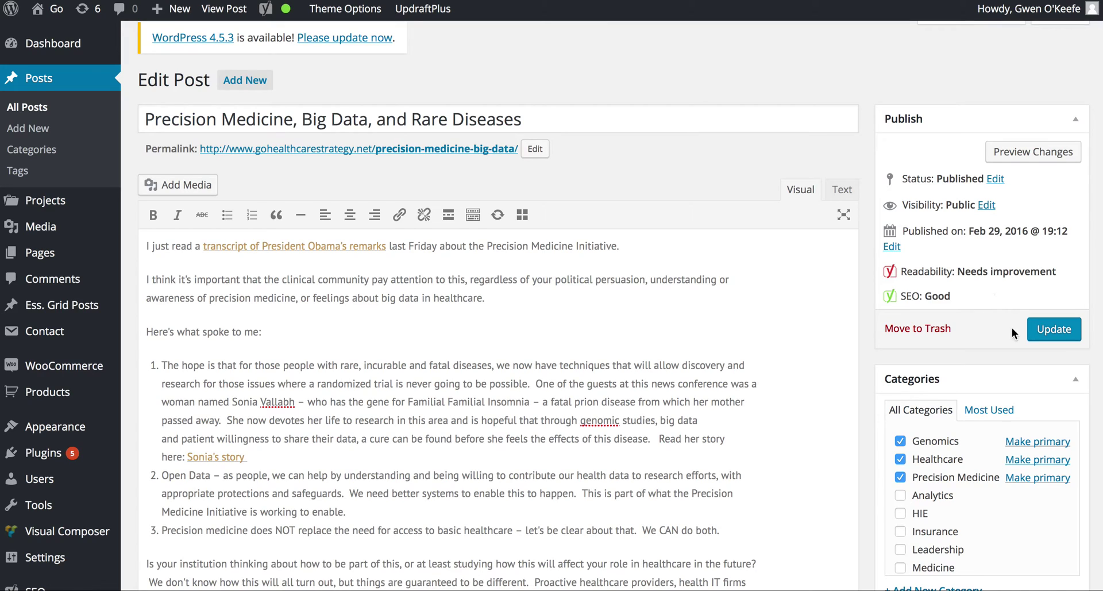
{"action": "left_click", "coordinate": [1043, 333]}
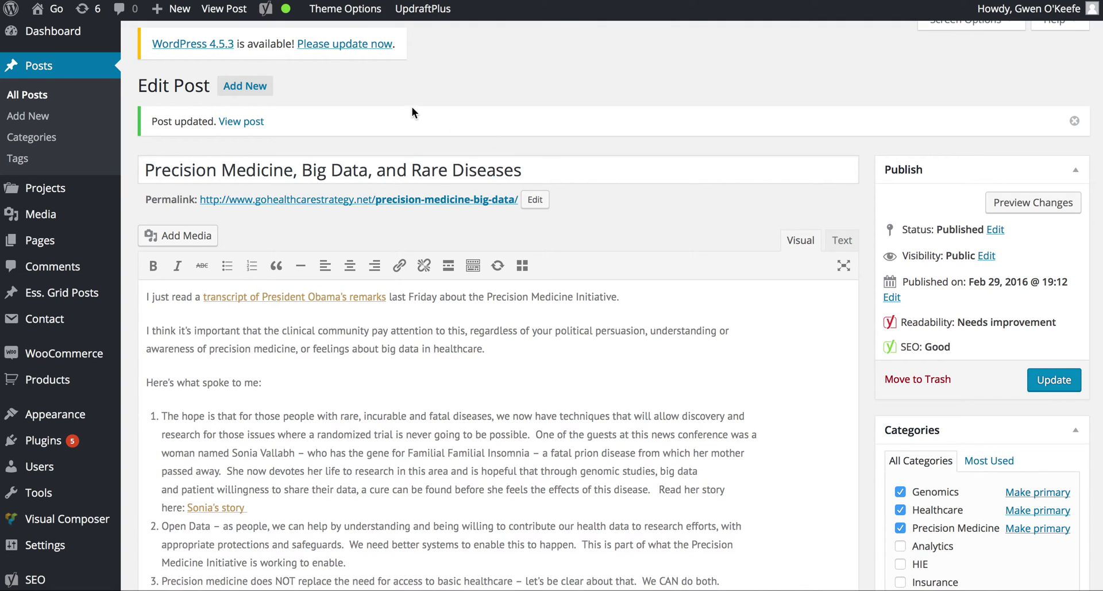
- Start a new blank post from the Add New Post screen
{"action": "left_click", "coordinate": [262, 89]}
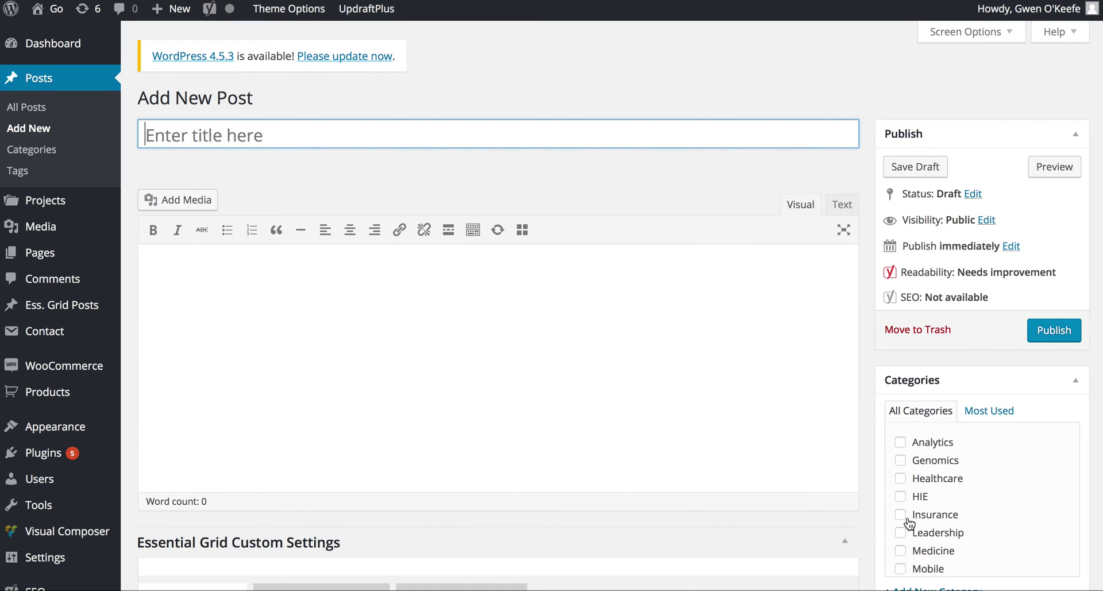
- Bring up the media library to choose a featured image for the new draft
{"action": "scroll", "coordinate": [901, 507], "scroll_direction": "down", "scroll_amount": 5}
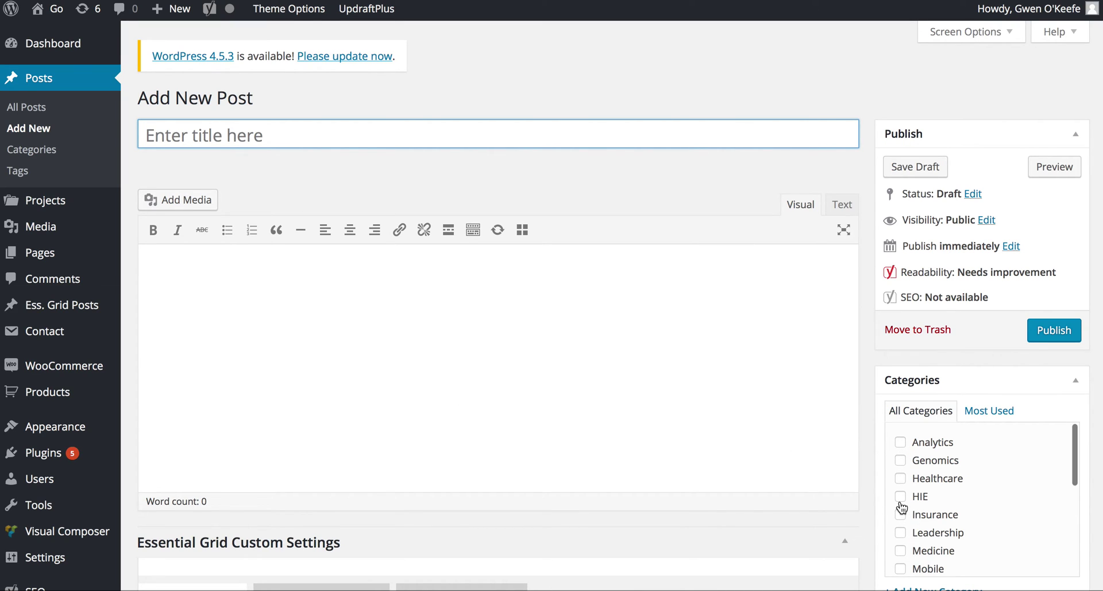
{"action": "scroll", "coordinate": [858, 520], "scroll_direction": "down", "scroll_amount": 3}
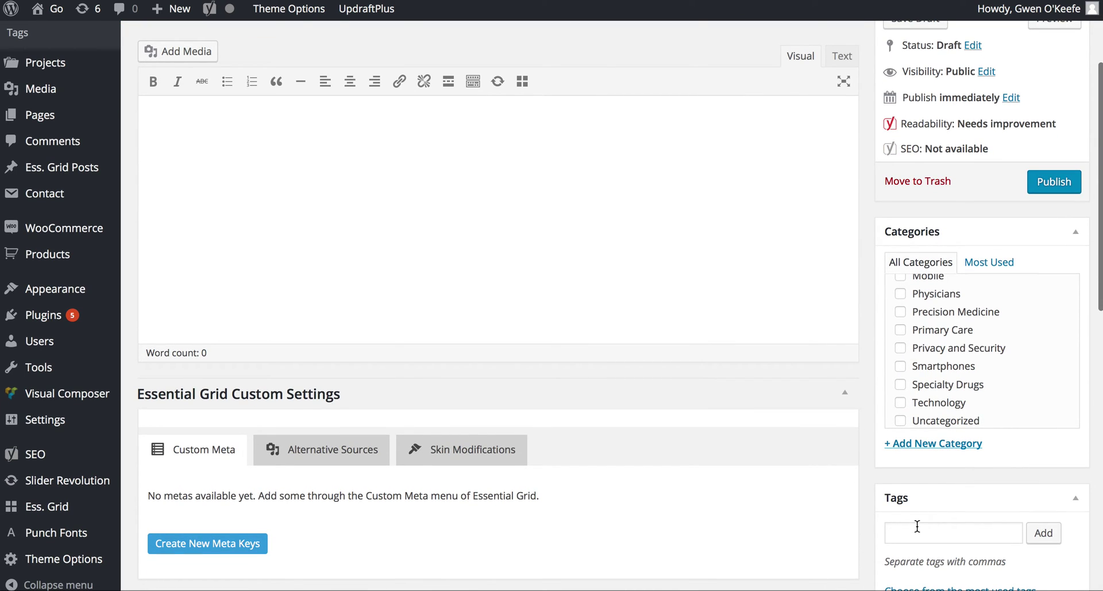
{"action": "scroll", "coordinate": [888, 530], "scroll_direction": "down", "scroll_amount": 3}
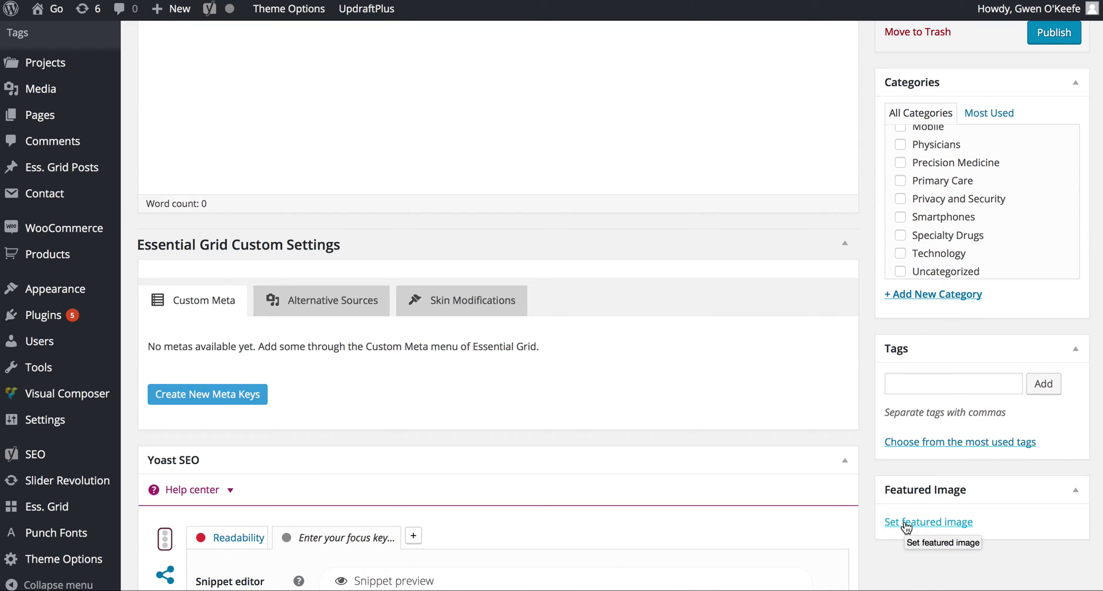
{"action": "left_click", "coordinate": [906, 523]}
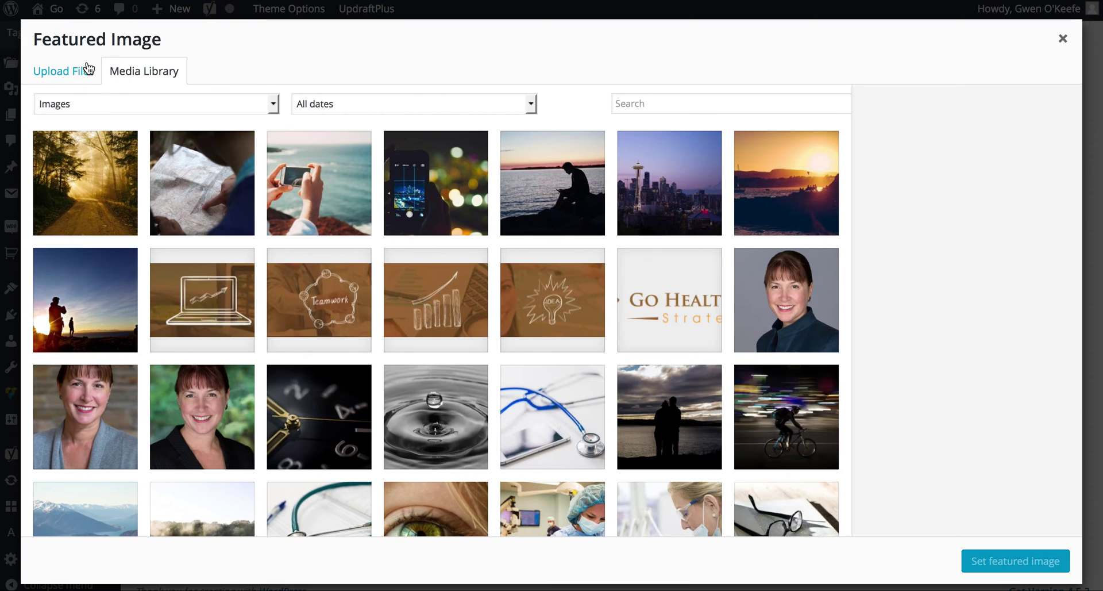
{"action": "left_click", "coordinate": [1063, 39]}
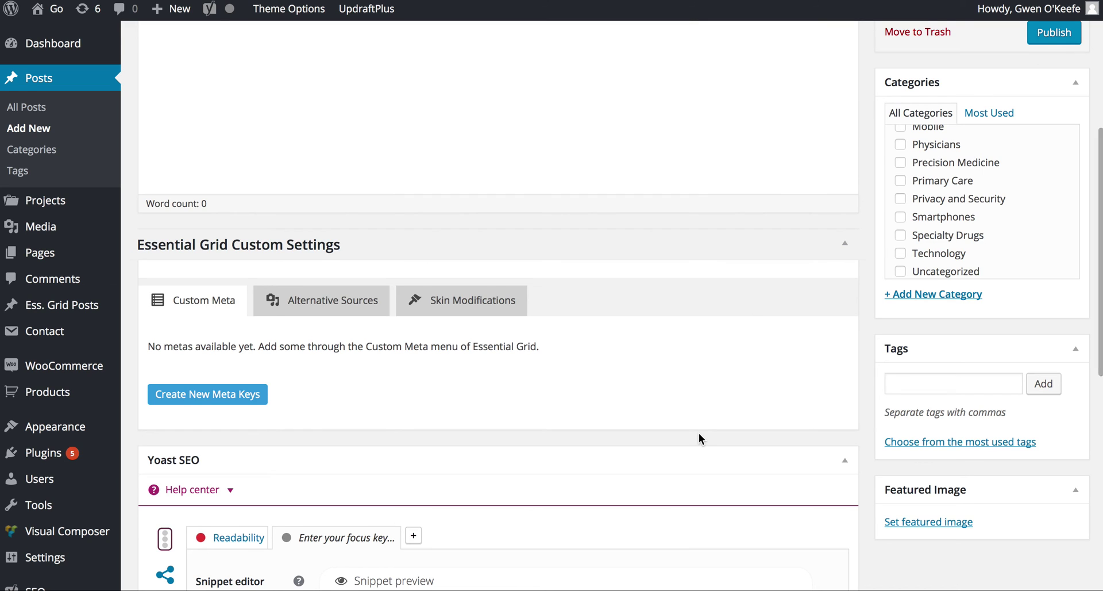
{"action": "scroll", "coordinate": [698, 433], "scroll_direction": "down", "scroll_amount": 5}
{"action": "scroll", "coordinate": [698, 433], "scroll_direction": "down", "scroll_amount": 3}
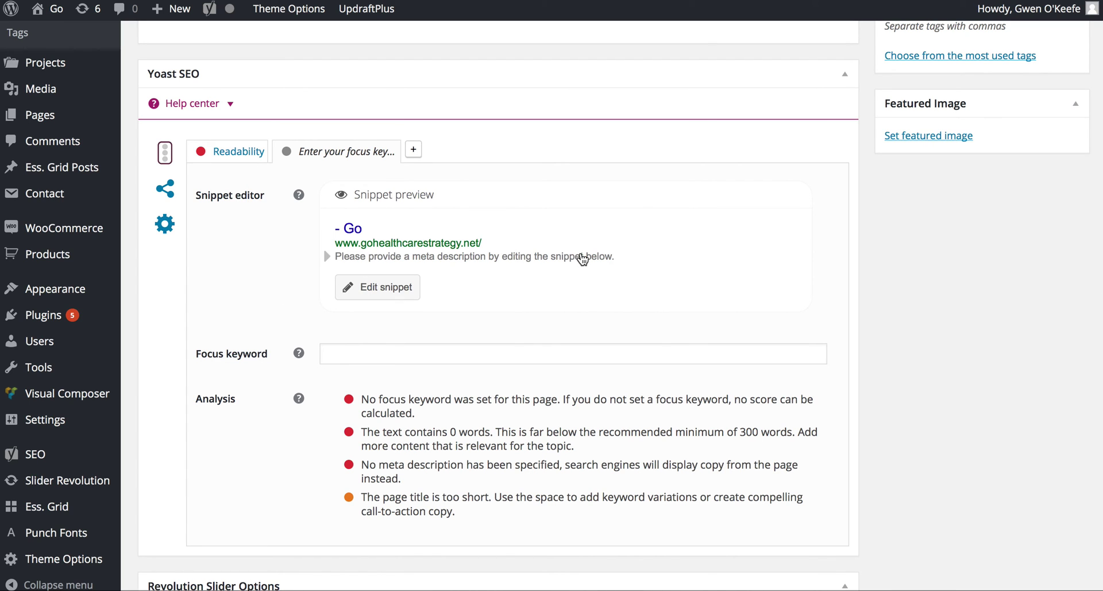
{"action": "scroll", "coordinate": [582, 258], "scroll_direction": "up", "scroll_amount": 10}
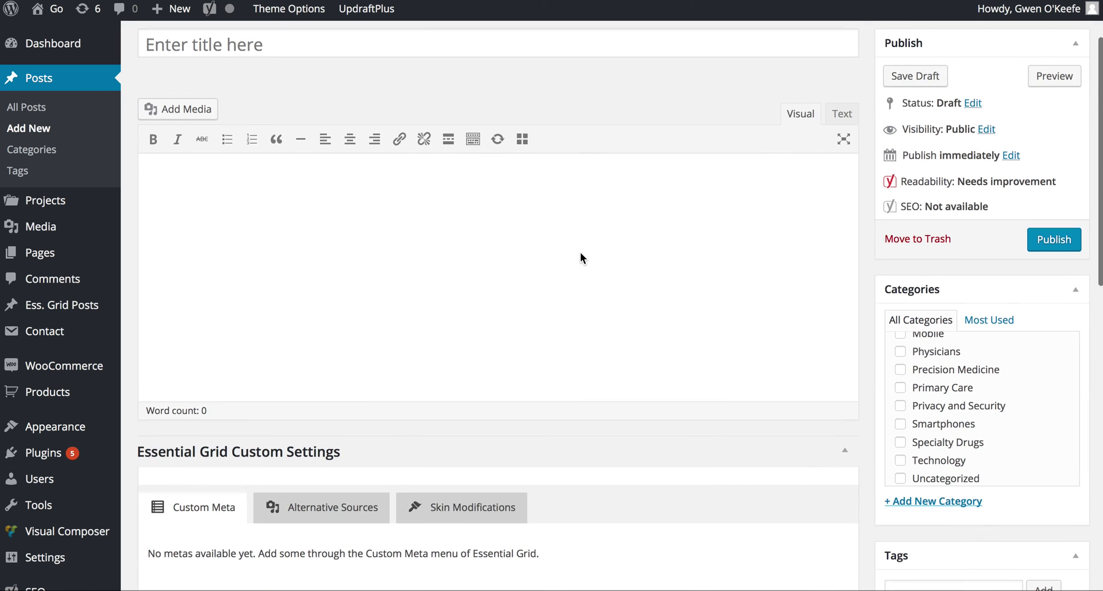
- Show the new post's publish date fields, currently 08-Aug 10, 2016 @ 01:28
{"action": "scroll", "coordinate": [581, 253], "scroll_direction": "up", "scroll_amount": 3}
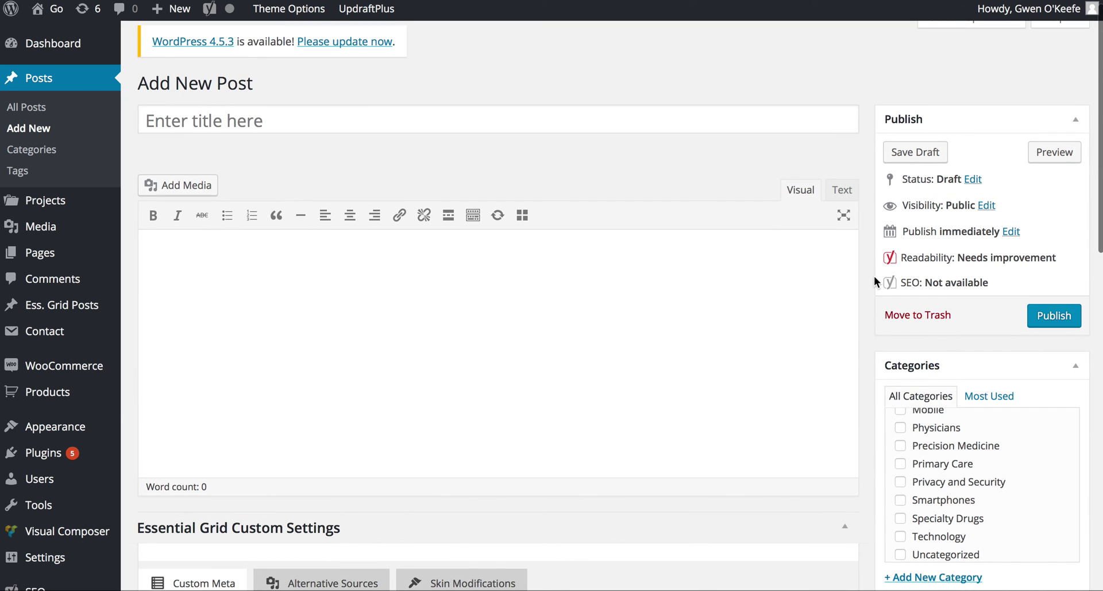
{"action": "left_click", "coordinate": [1010, 232]}
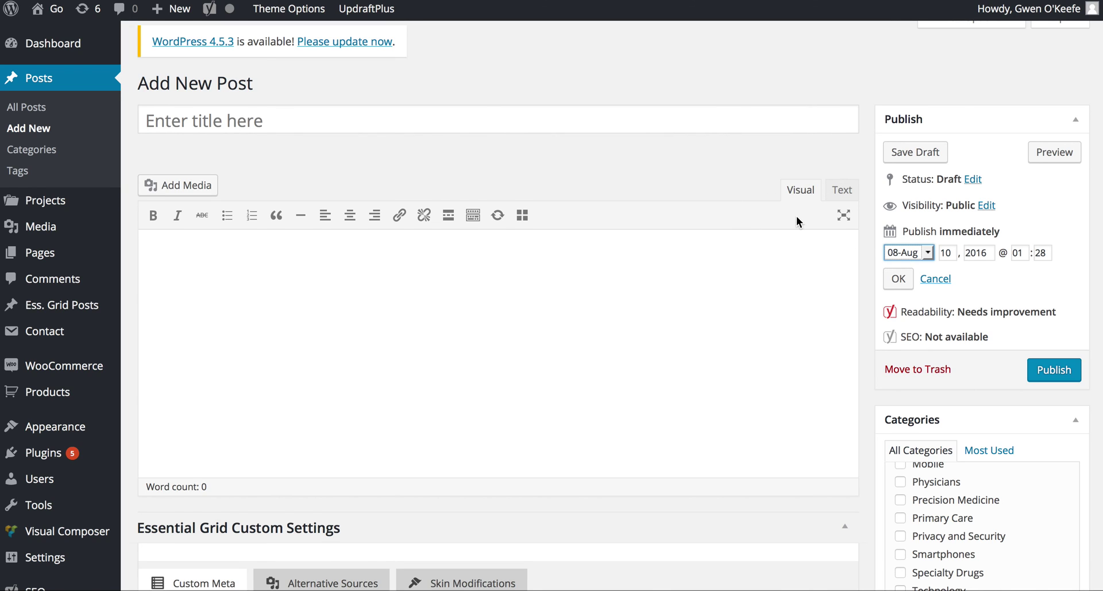
{"action": "scroll", "coordinate": [797, 217], "scroll_direction": "up", "scroll_amount": 1}
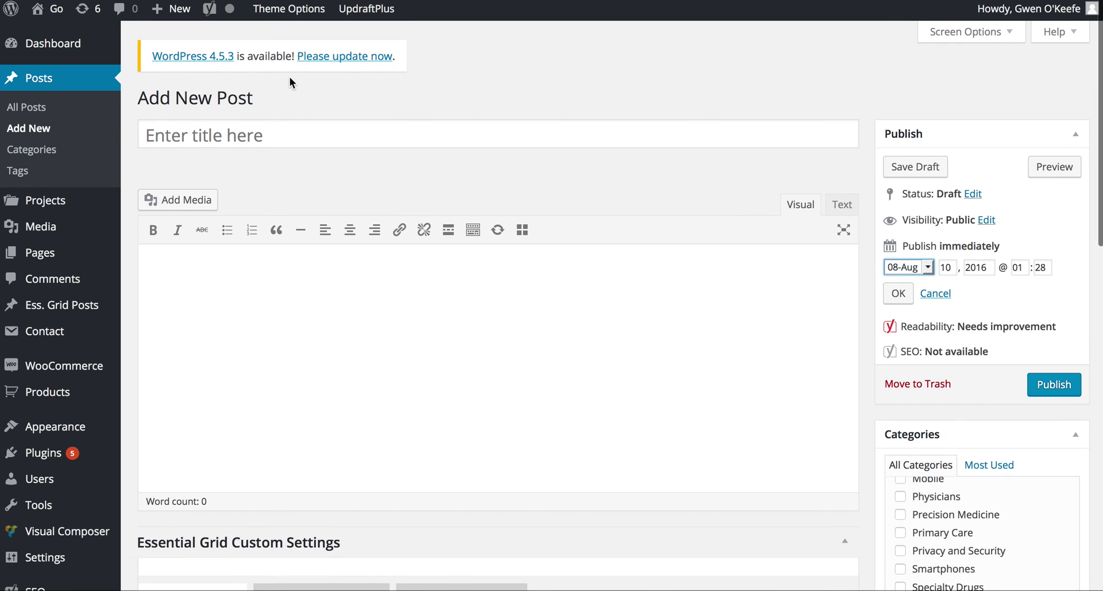